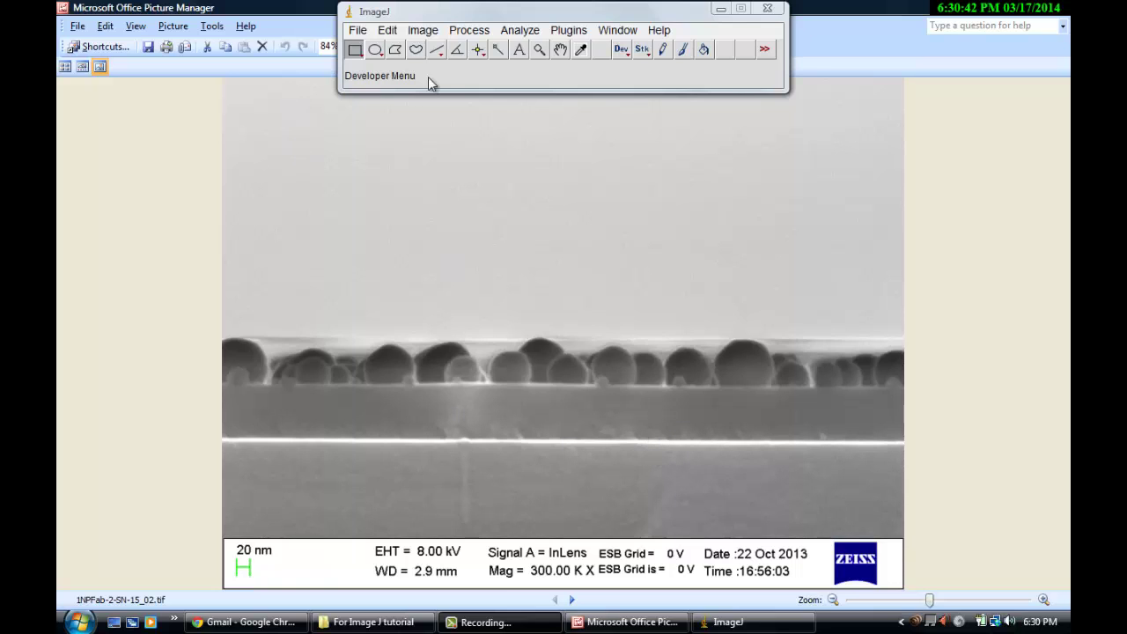
Bring ImageJ to the front and browse the Open dialog to the Desktop.
left_click(433, 9)
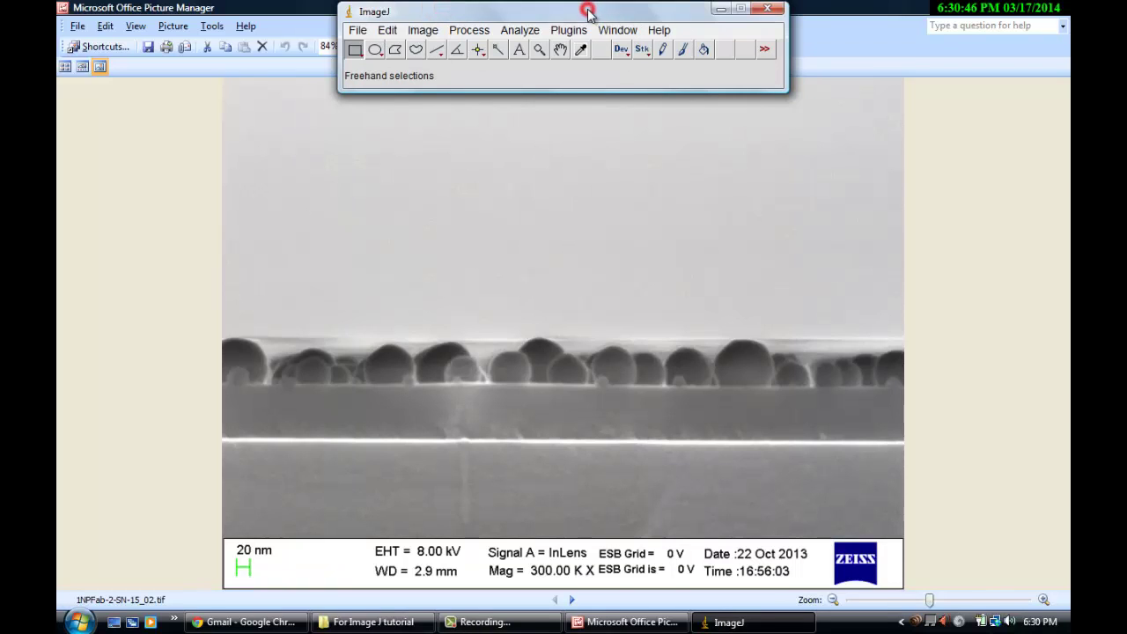
left_click_drag(584, 12, 597, 10)
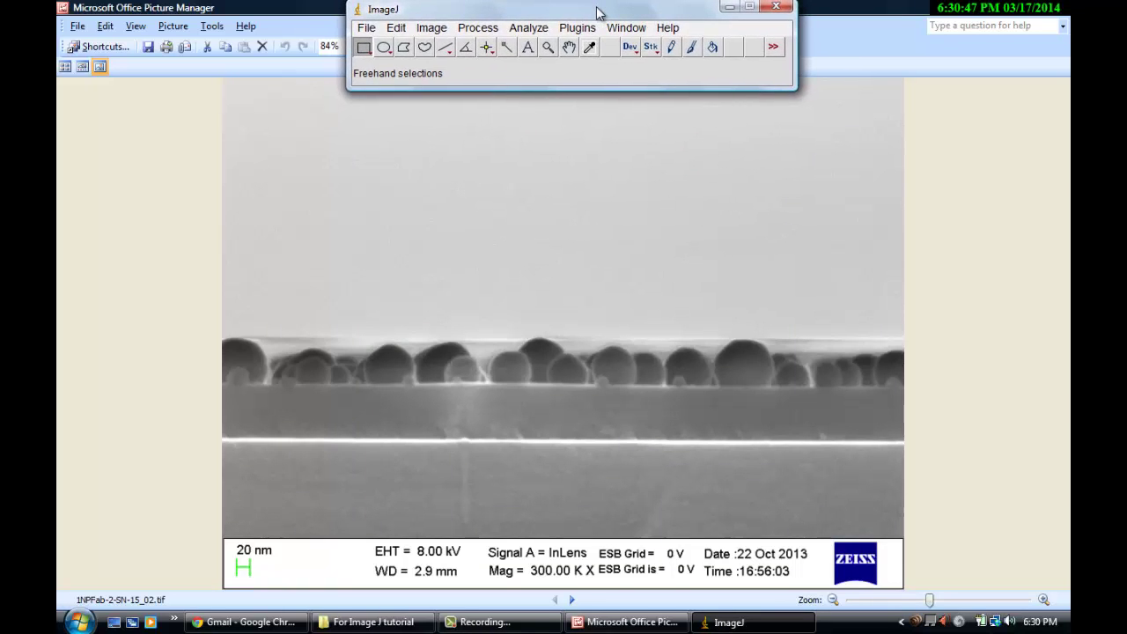
left_click(368, 28)
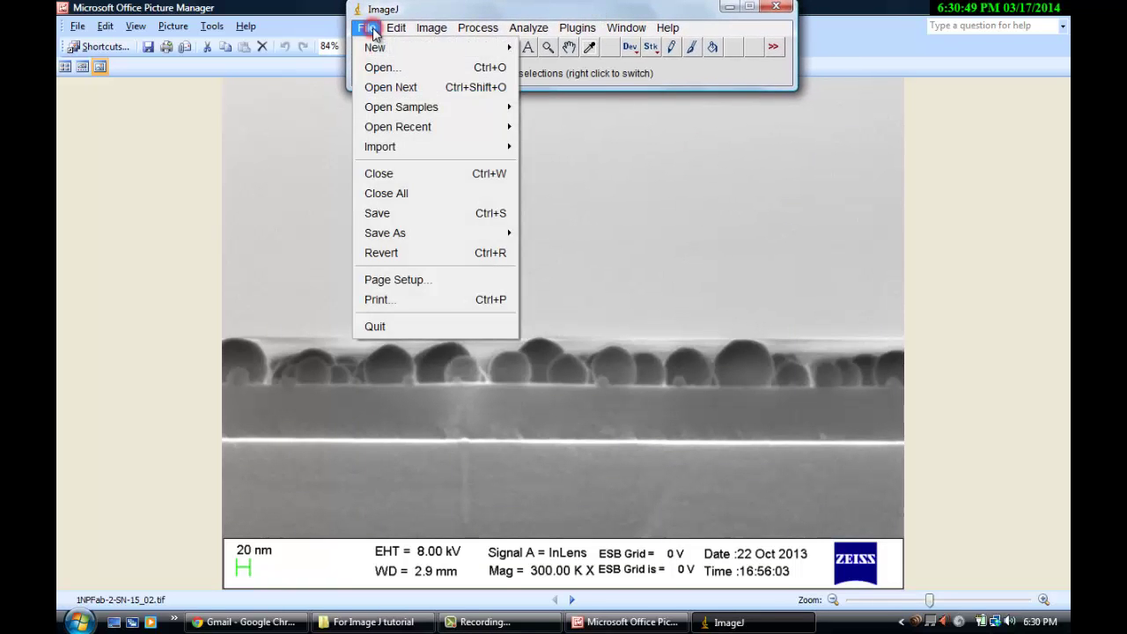
left_click(414, 69)
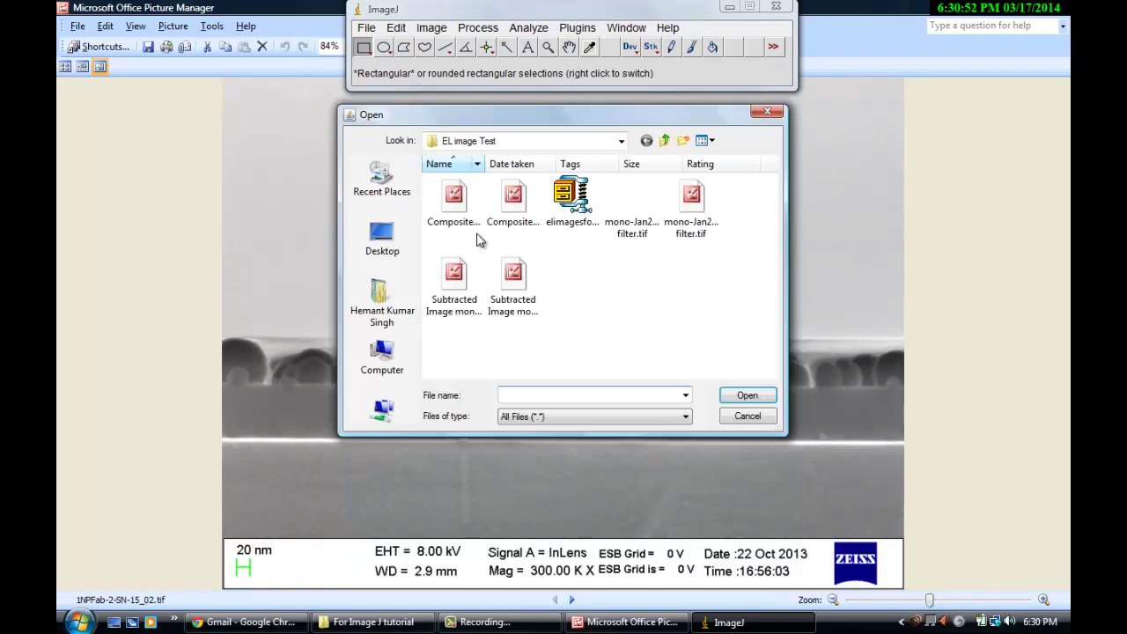
left_click(382, 238)
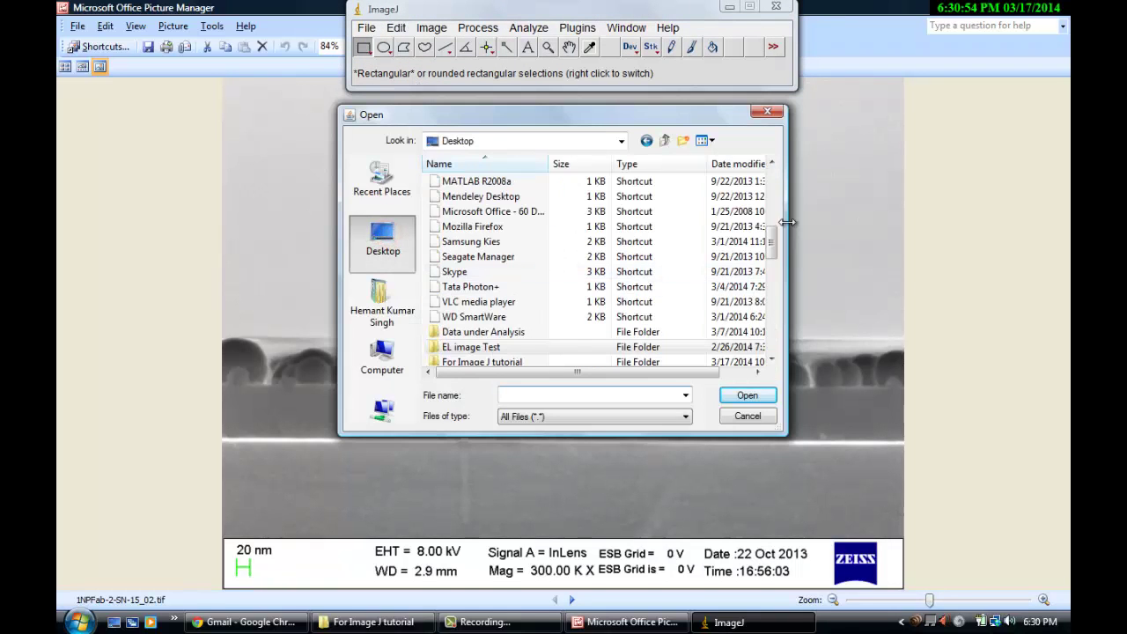
left_click_drag(772, 251, 773, 252)
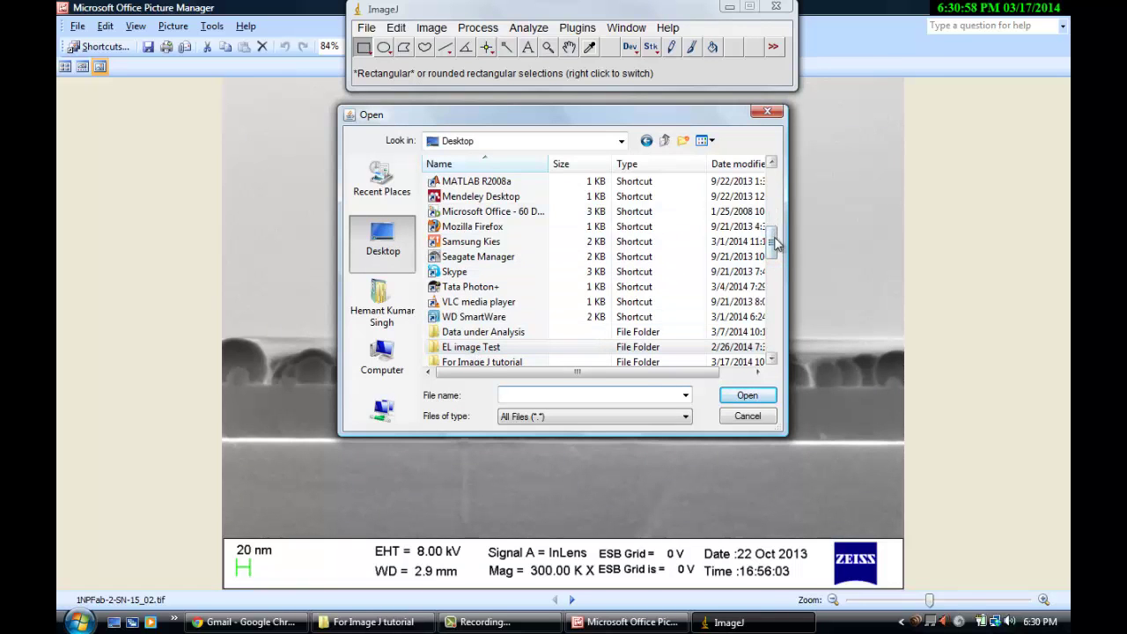
left_click(774, 221)
left_click(773, 206)
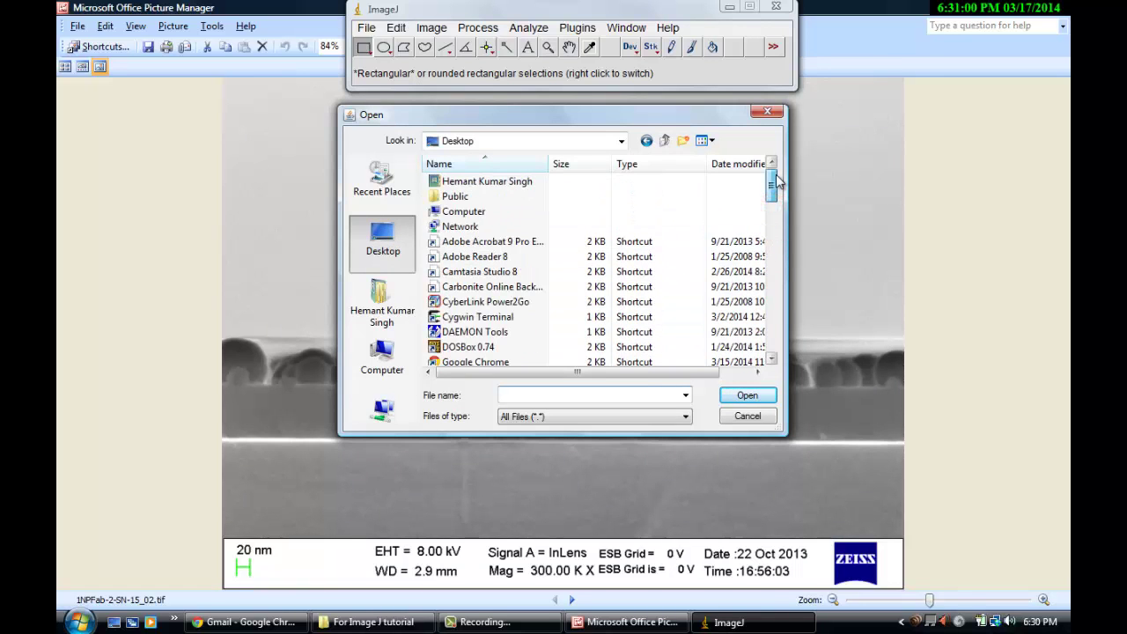
left_click_drag(777, 180, 774, 261)
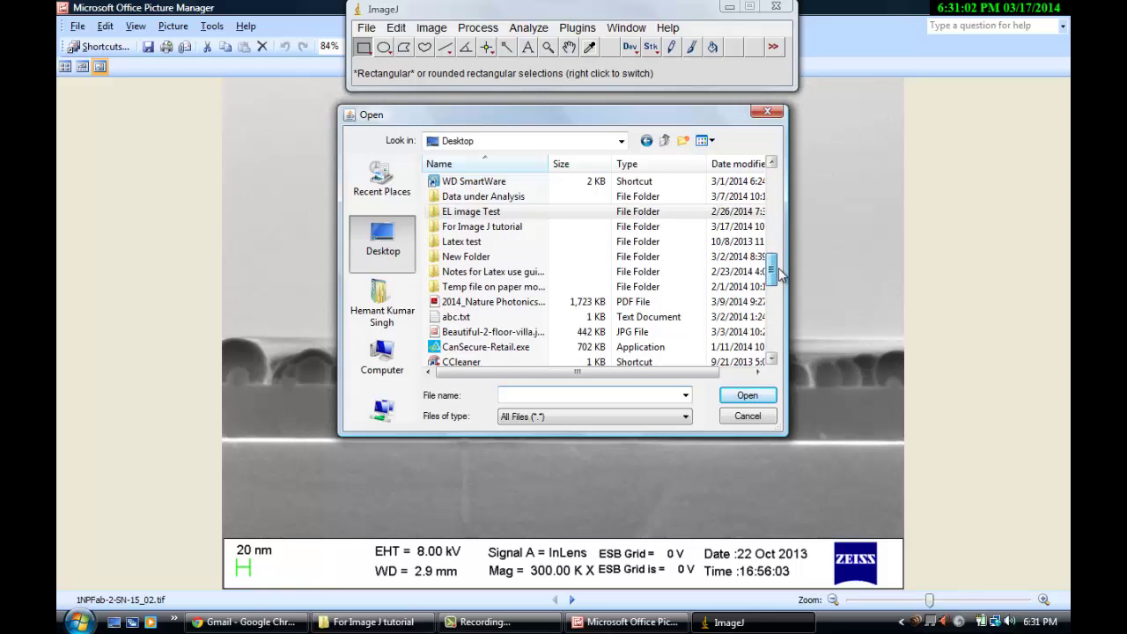
Open 1NPFab-2-SN-15_02.tif from the For Image J tutorial folder and close Picture Manager.
double_click(517, 223)
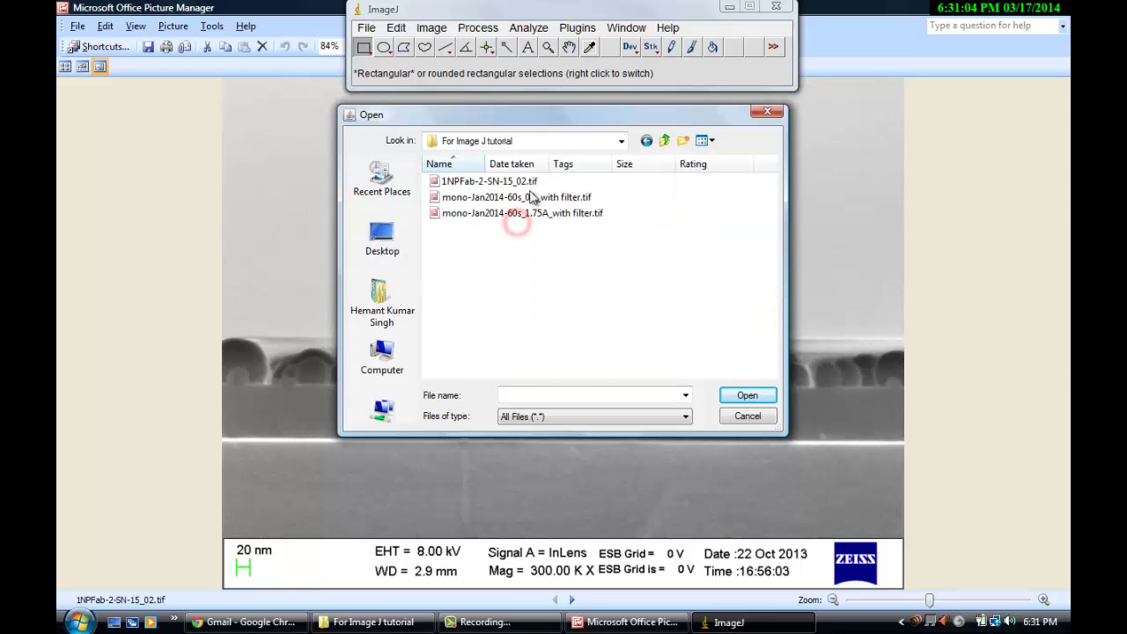
left_click(528, 181)
left_click(759, 395)
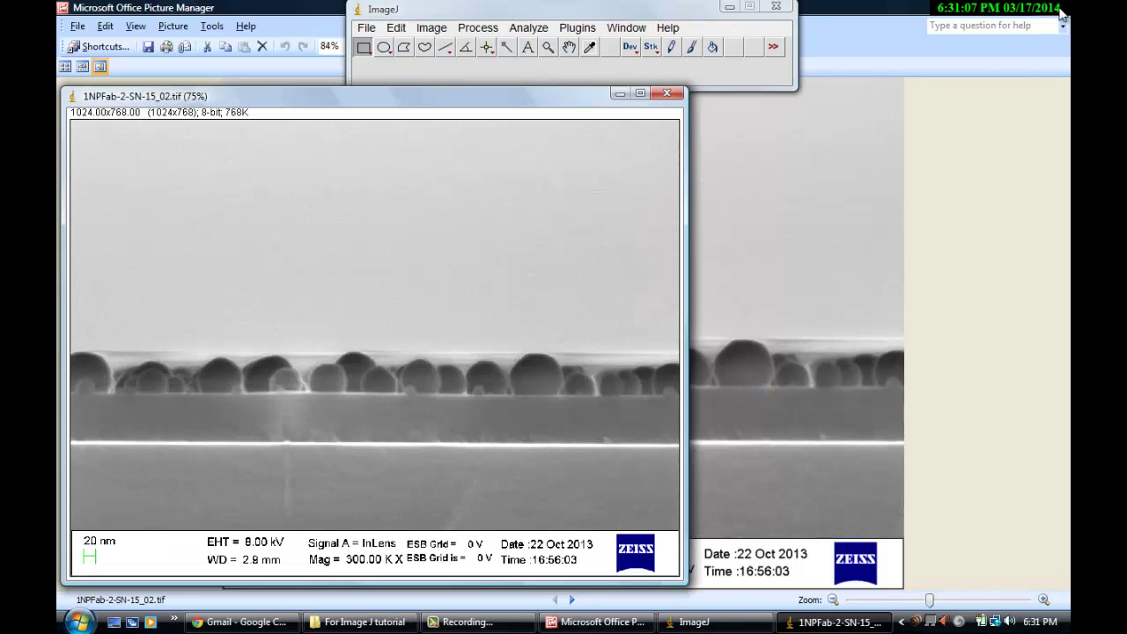
left_click(1061, 8)
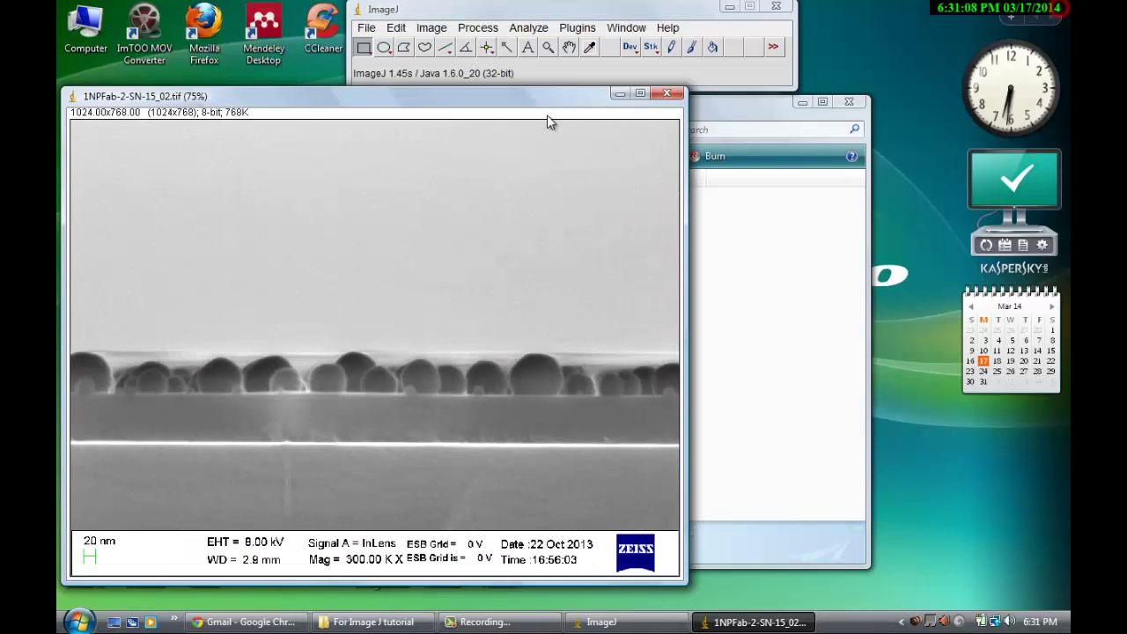
left_click_drag(547, 116, 751, 118)
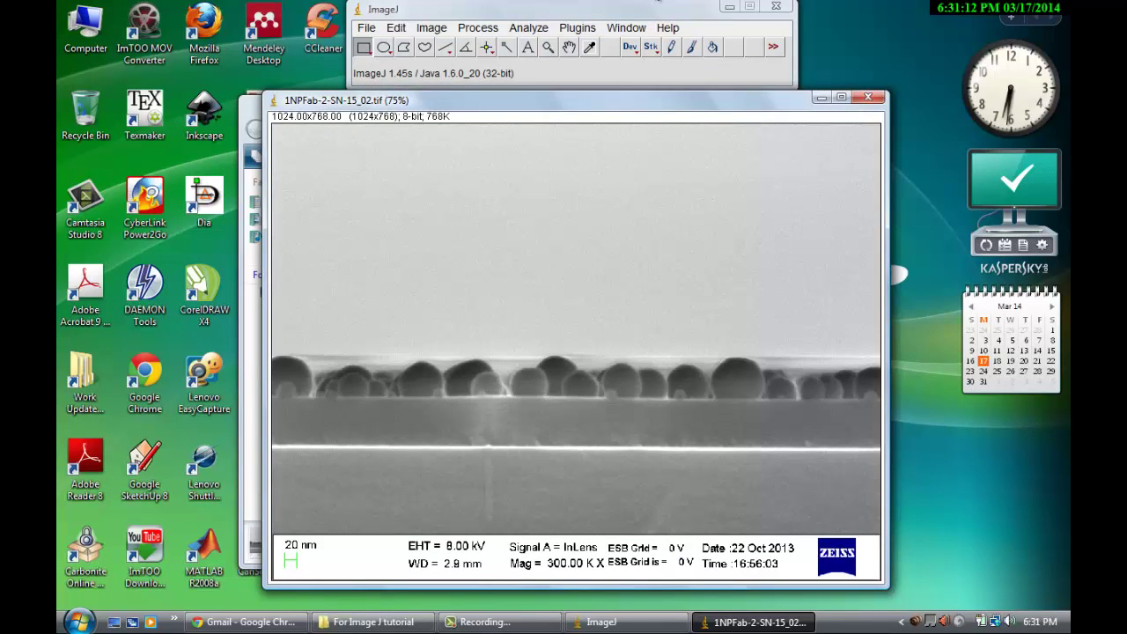
Draw a straight line along the image's 20 nm scale bar.
left_click(446, 48)
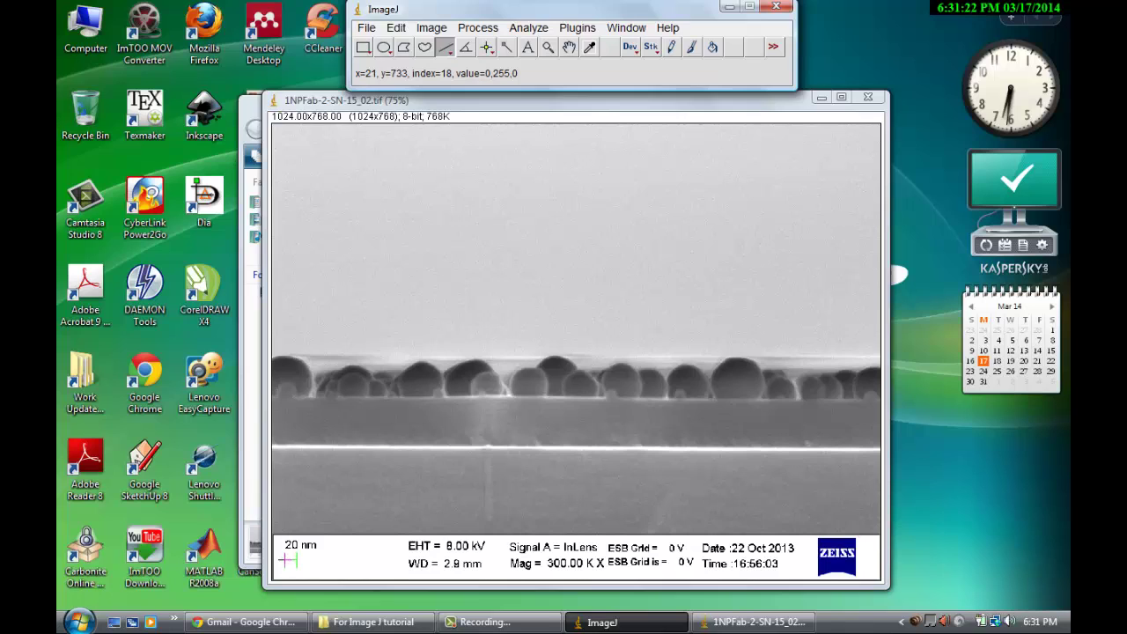
left_click(284, 559)
left_click_drag(284, 560, 295, 561)
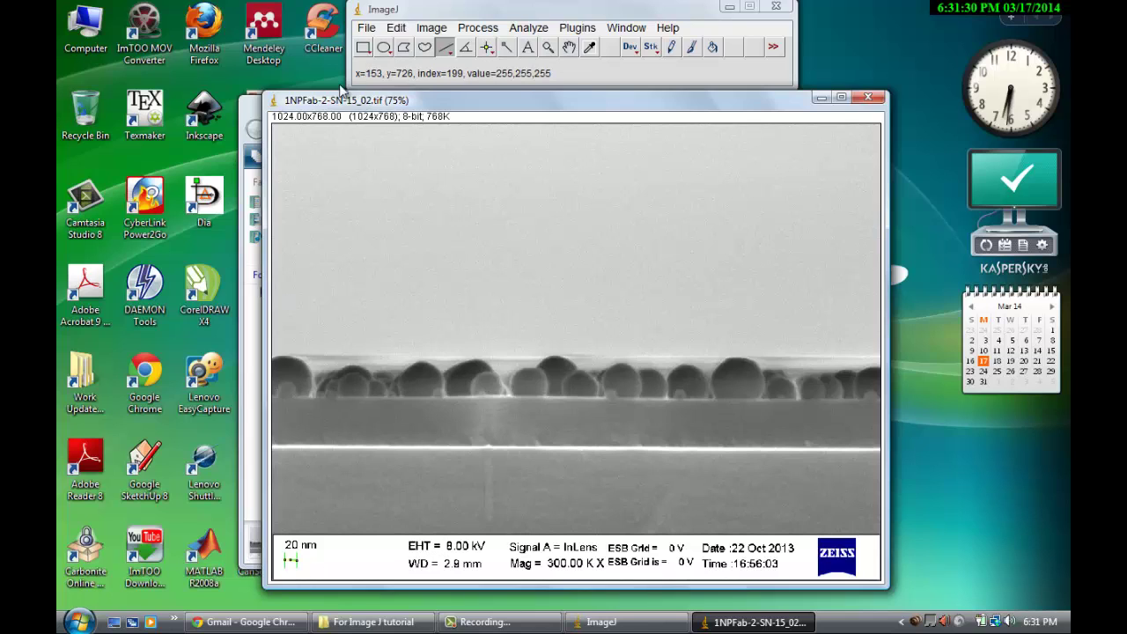
Set the scale globally with known distance 20 and unit nm.
left_click(529, 28)
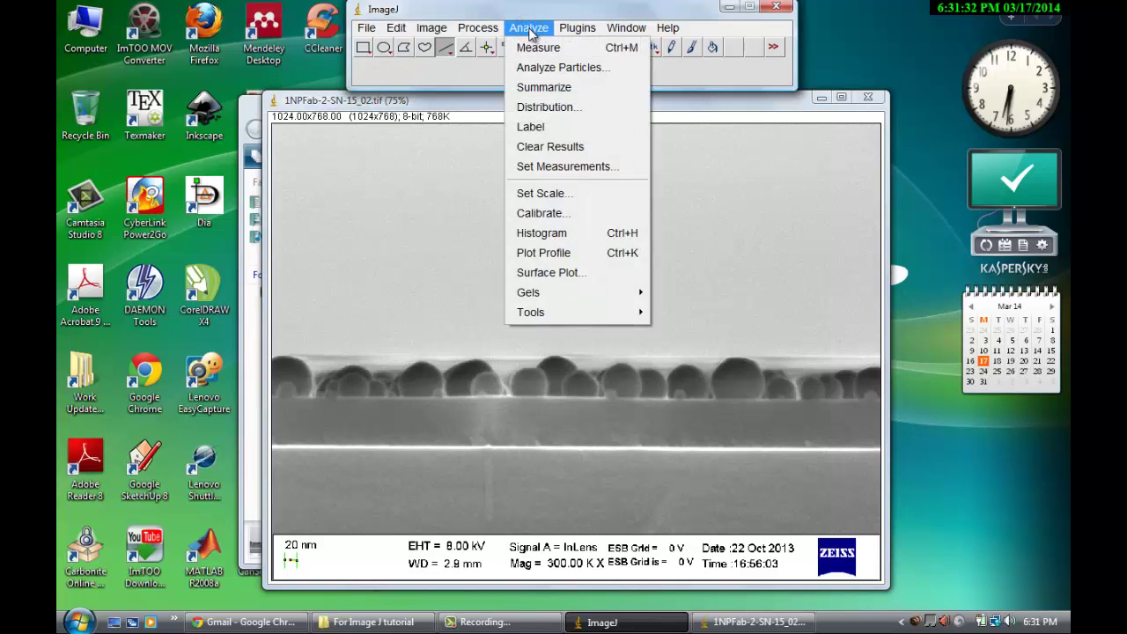
left_click(563, 194)
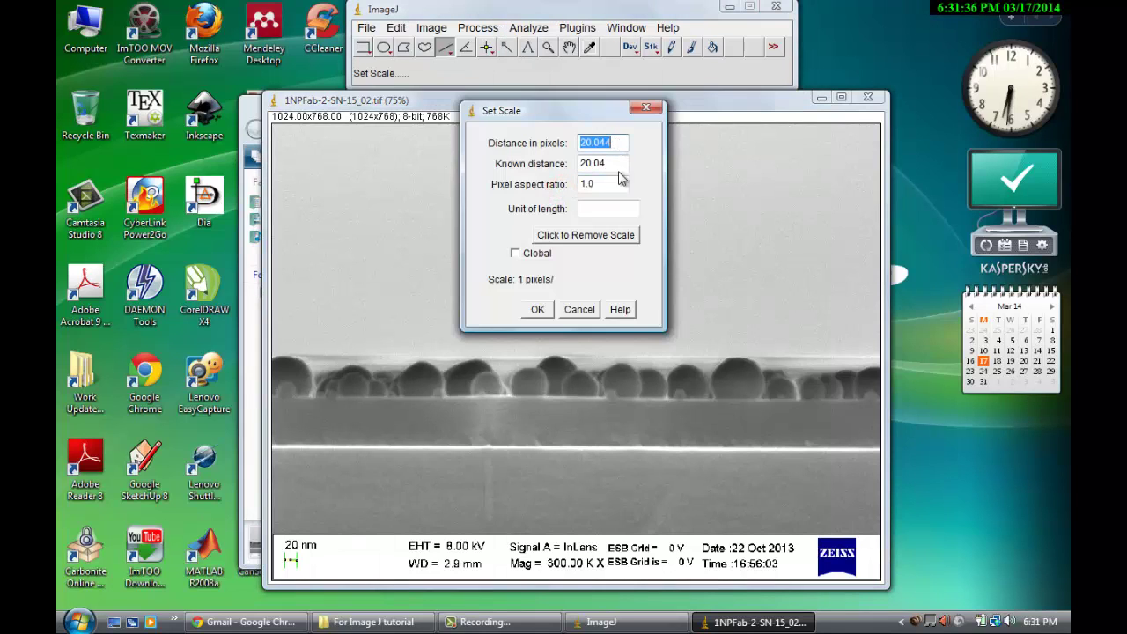
double_click(617, 165)
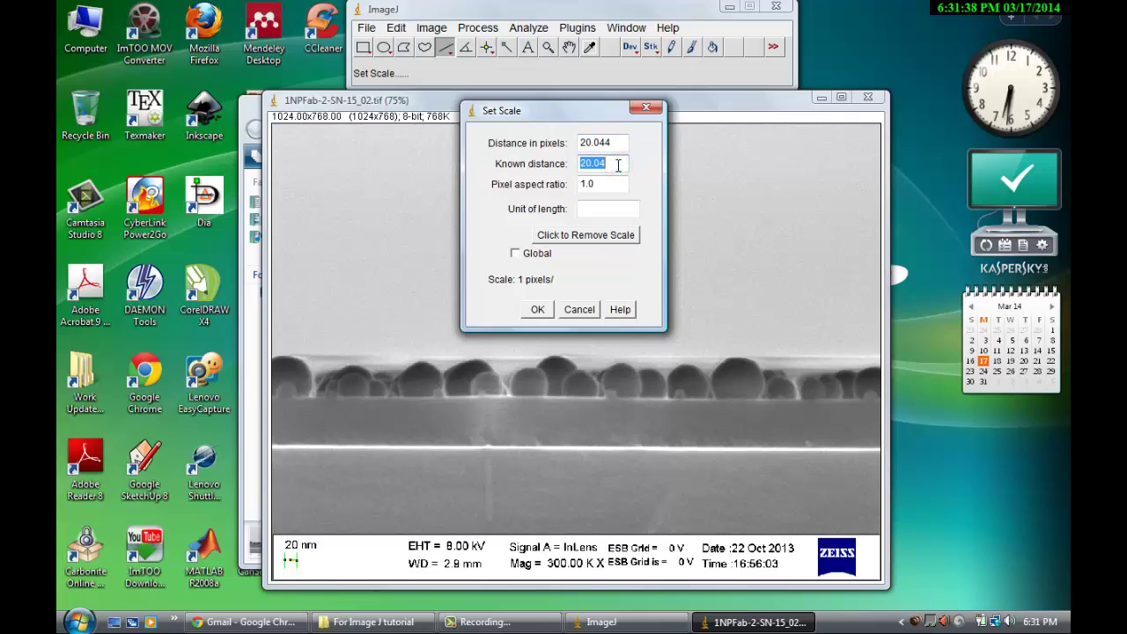
type("20")
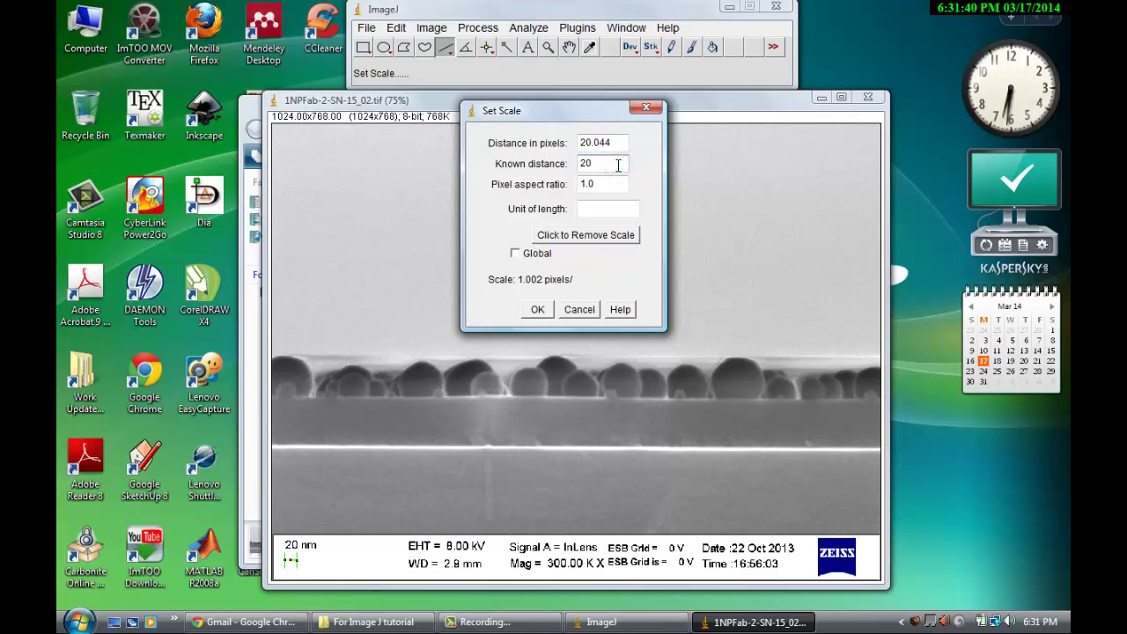
left_click(629, 202)
type("nm")
left_click(515, 254)
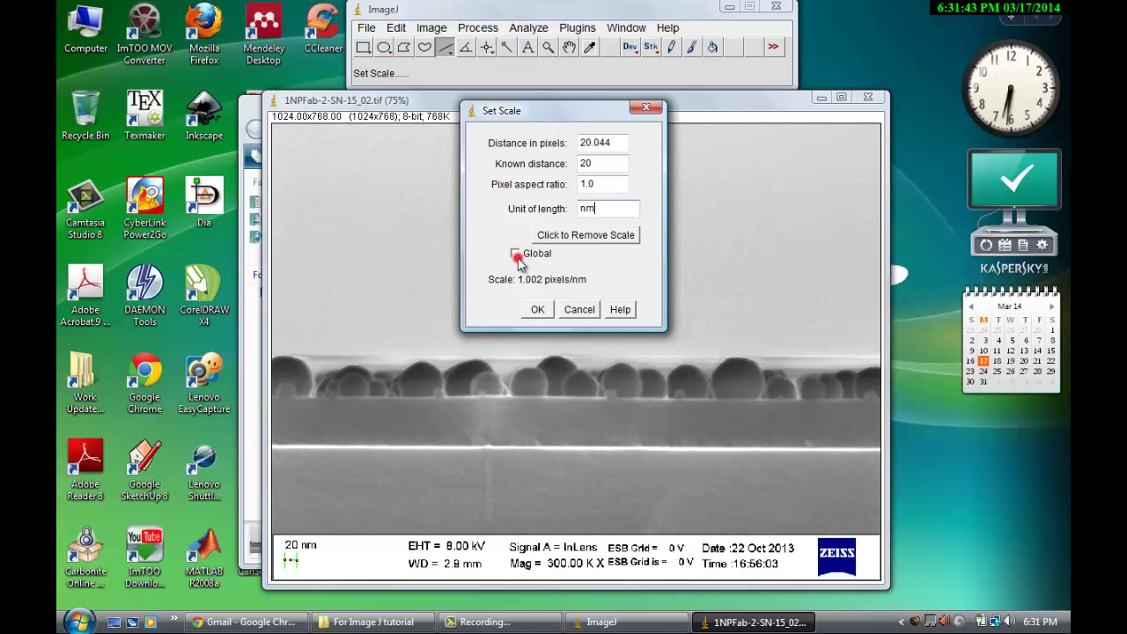
left_click(538, 308)
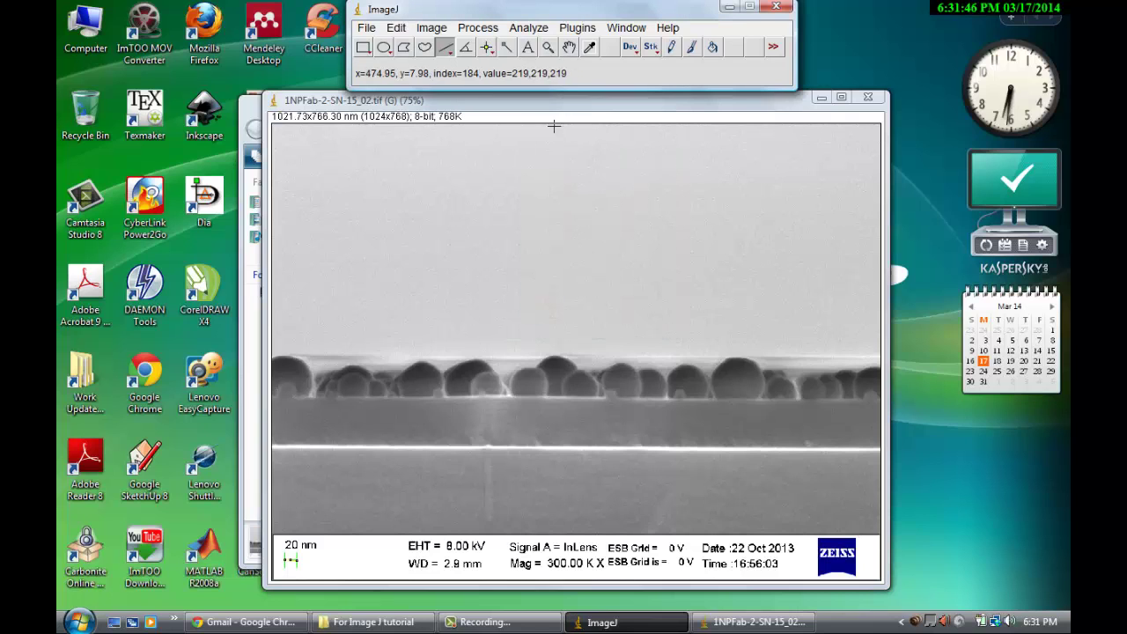
Draw a vertical line from the particles' base to the bright interface, measuring 86.47 nm.
left_click(554, 106)
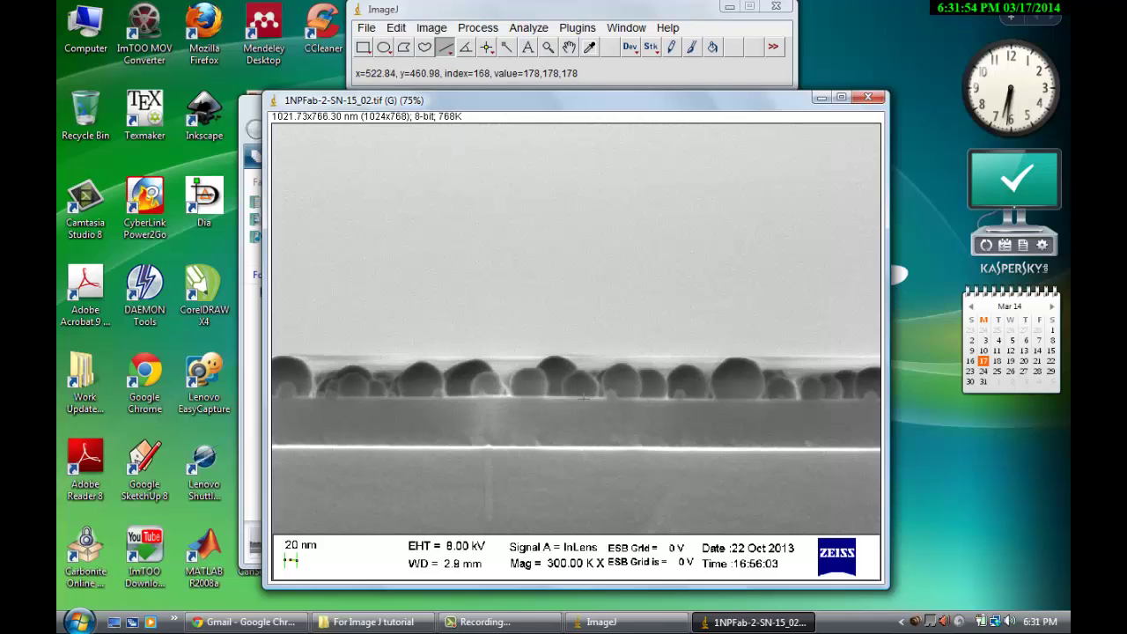
mouse_move(570, 390)
left_mouse_down()
mouse_move(584, 399)
mouse_move(583, 445)
left_mouse_up()
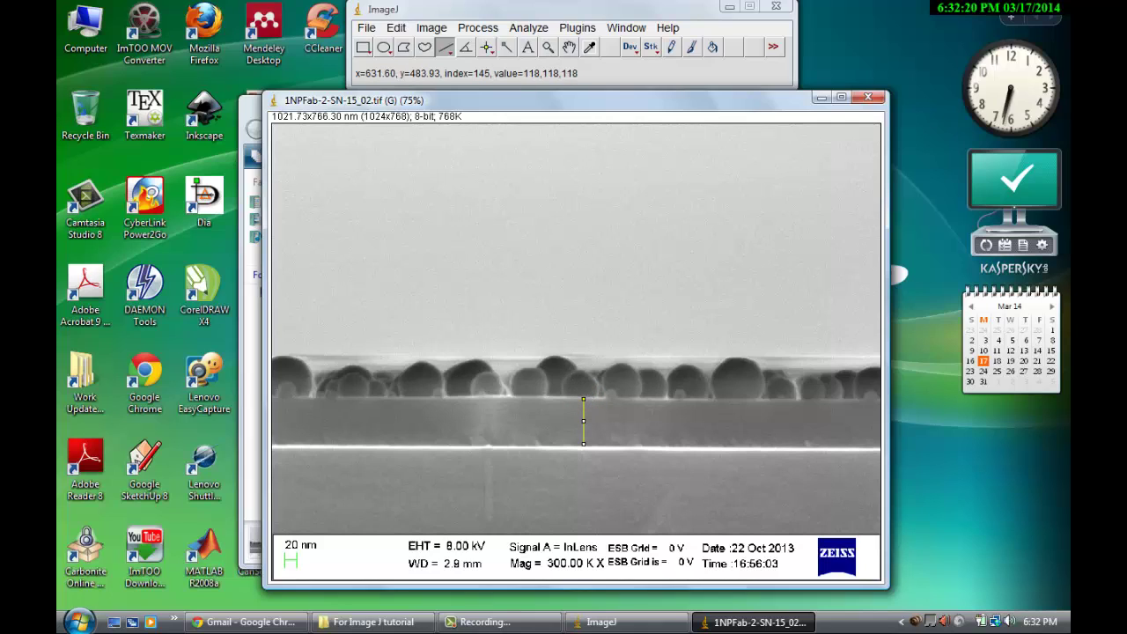
left_click_drag(652, 398, 653, 450)
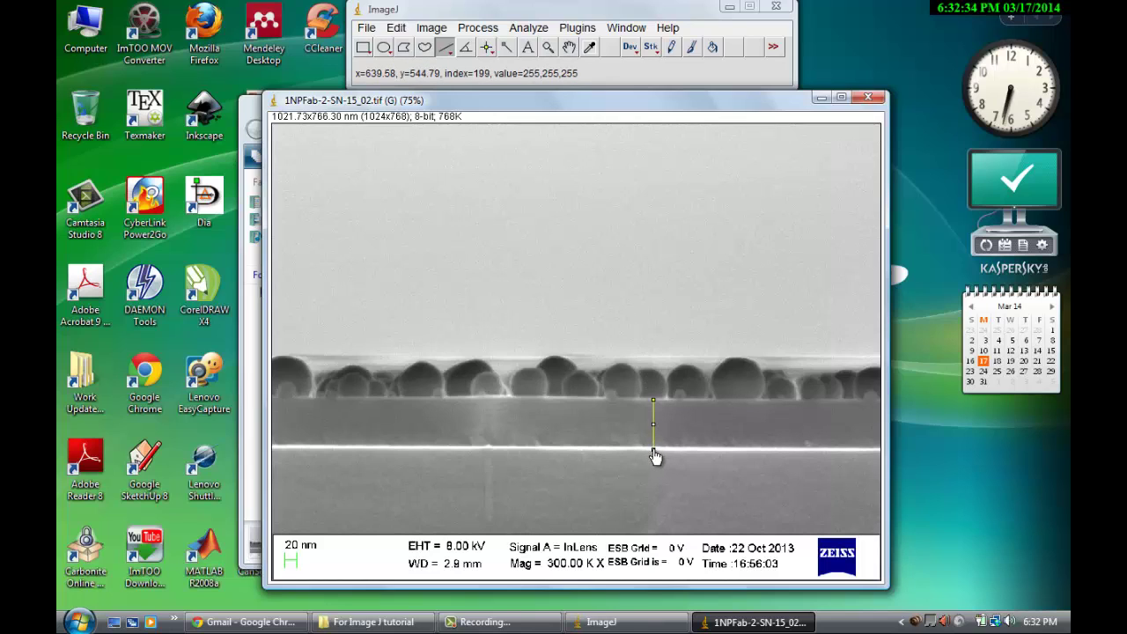
left_click(652, 449)
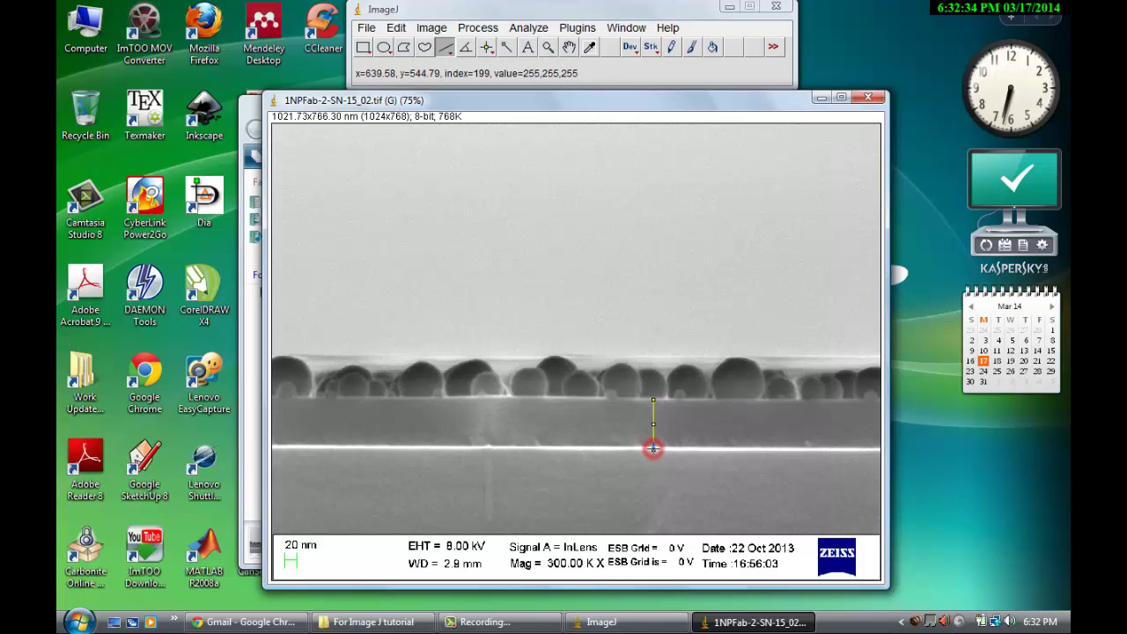
left_click(653, 397)
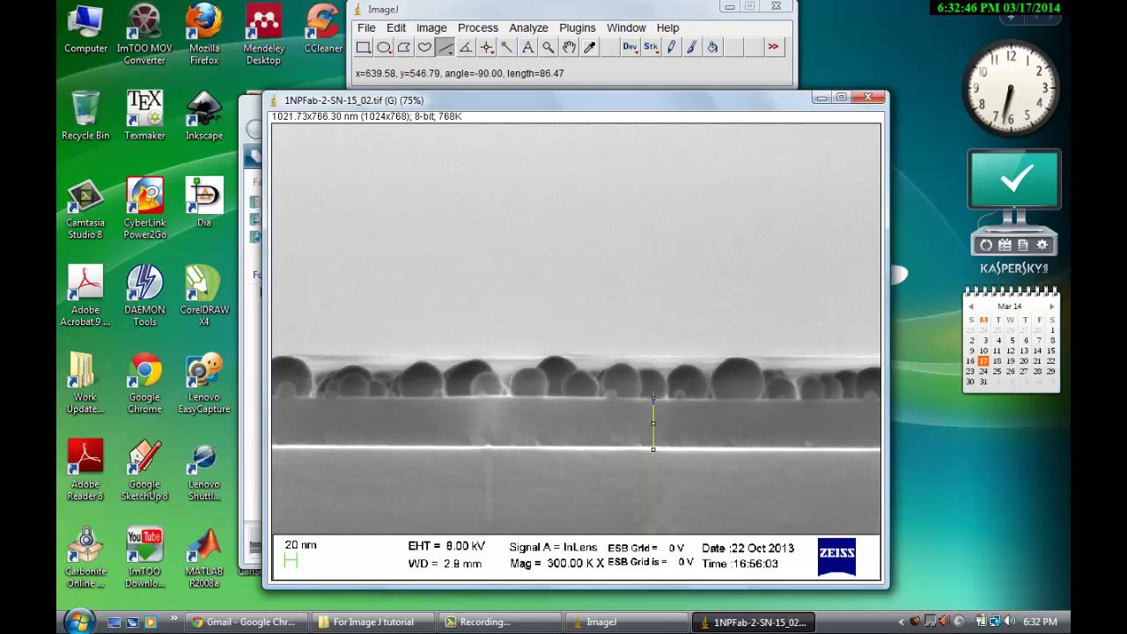
left_click(557, 107)
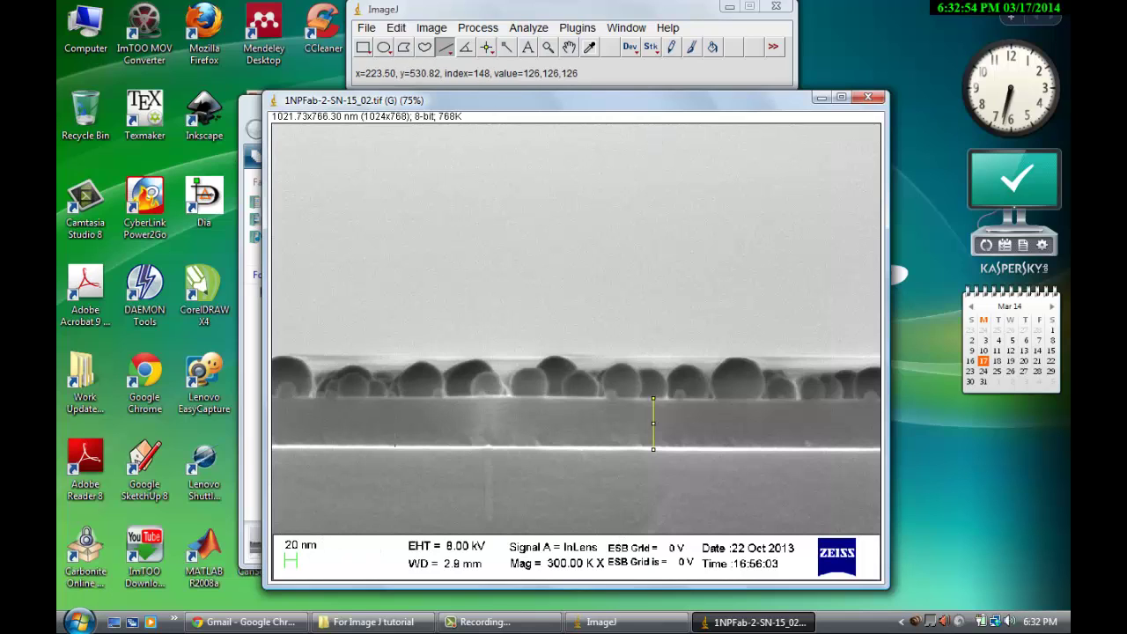
Open Analyze > Tools > Scale Bar, previewing a 106 nm bar.
left_click(528, 29)
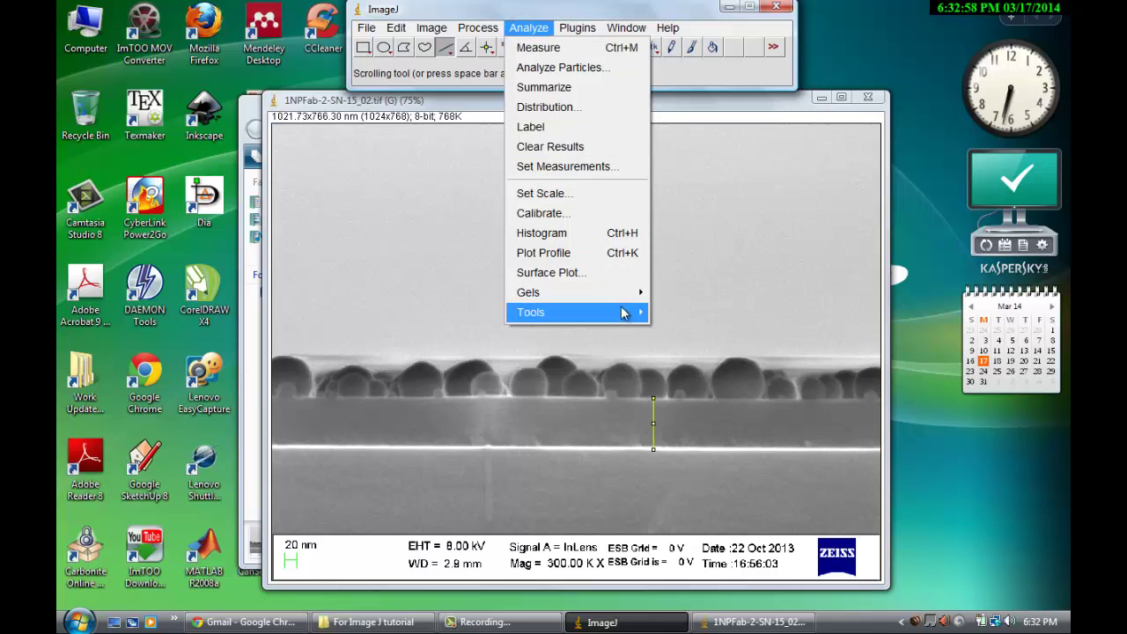
mouse_move(623, 312)
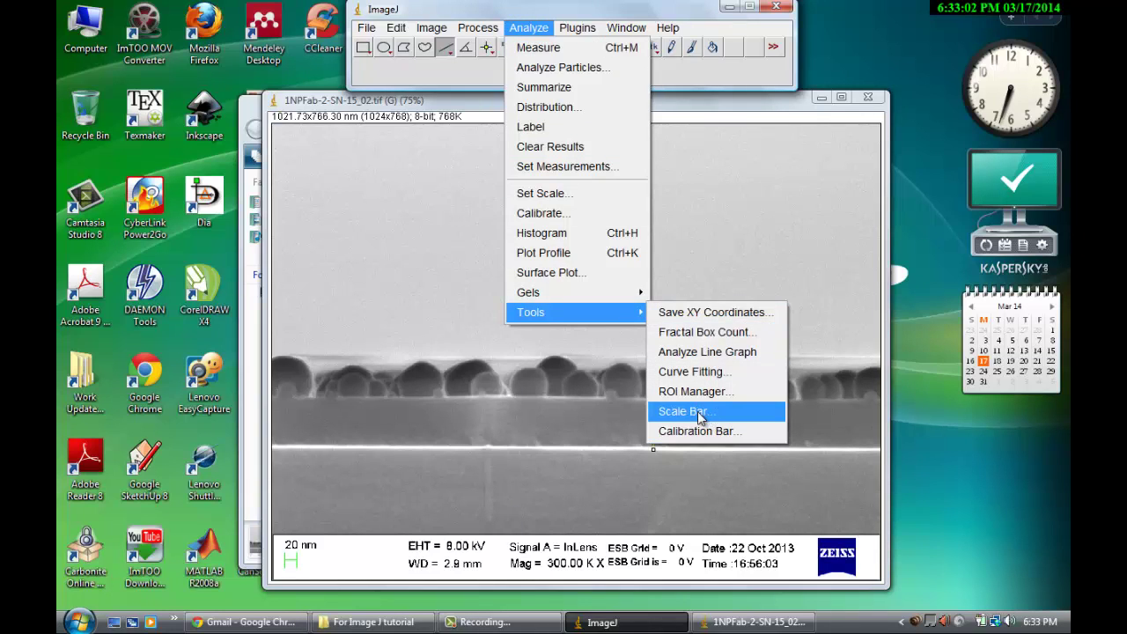
left_click(700, 411)
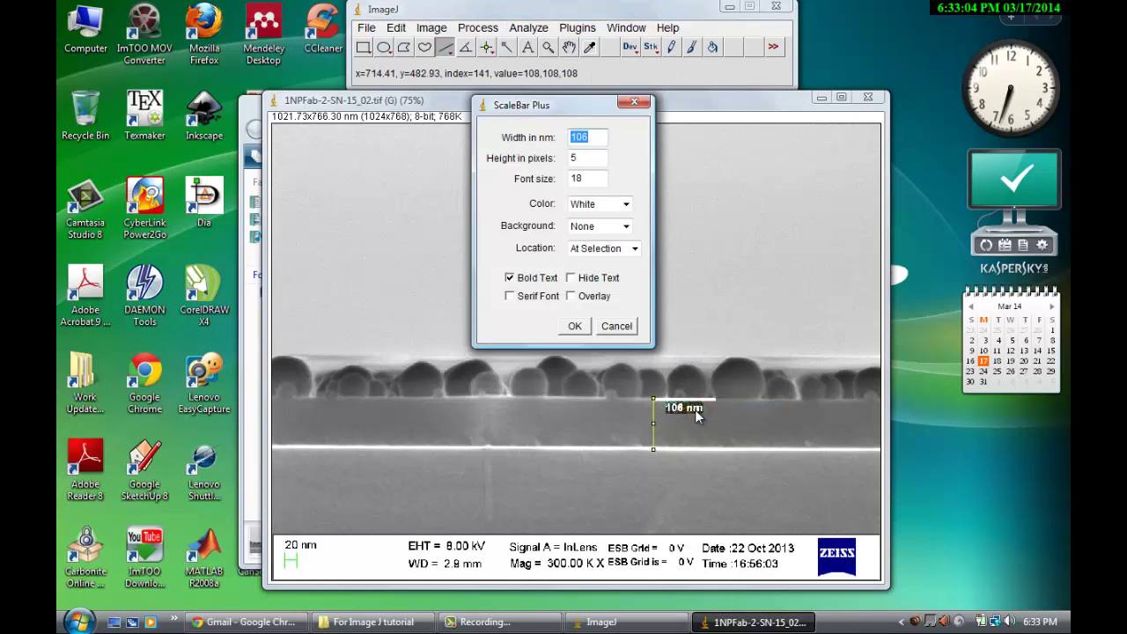
Set the scale bar width to 100, height to 10 and font size to 24.
type("100")
double_click(591, 157)
type("20")
double_click(588, 157)
type("10")
double_click(580, 181)
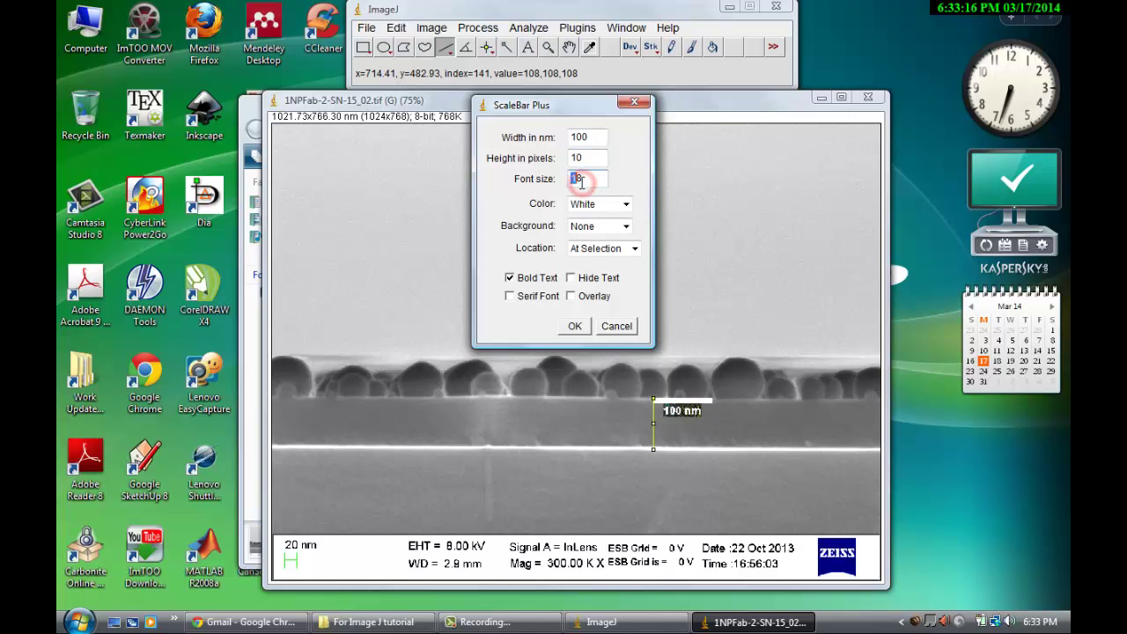
double_click(580, 179)
type("24")
Make the bar black on a white background at Upper Right and apply it.
left_click(607, 212)
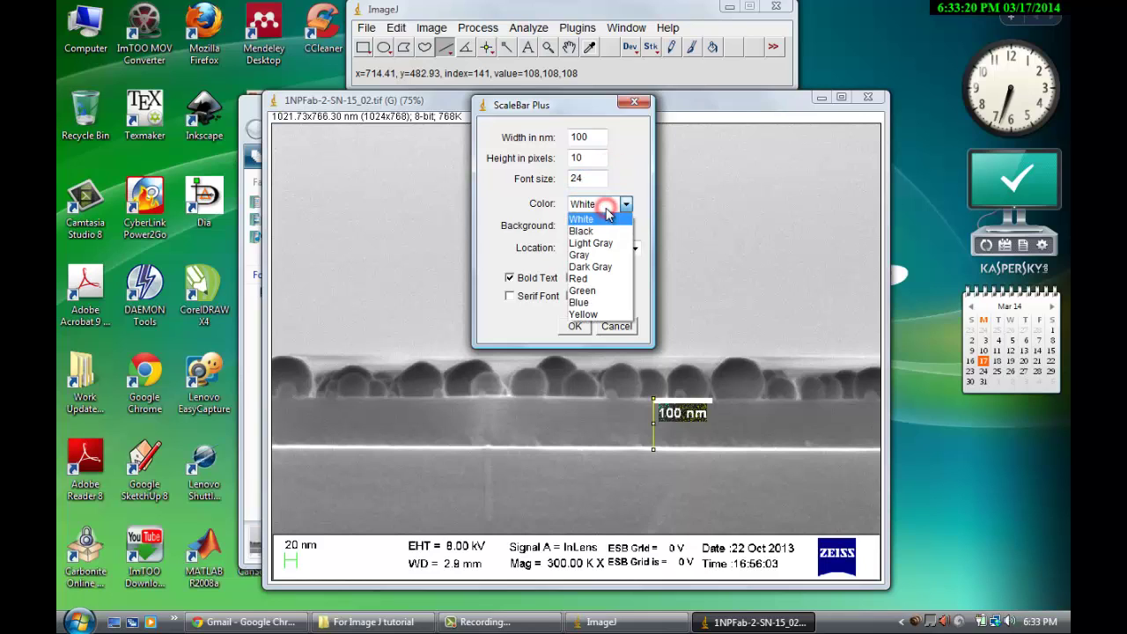
left_click(611, 166)
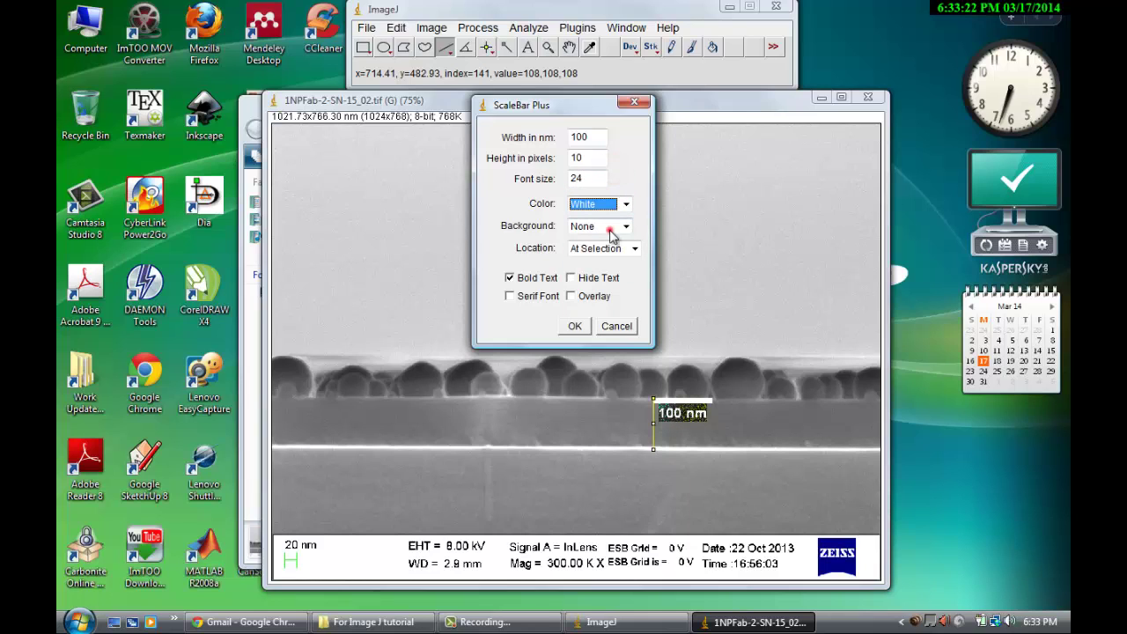
left_click(612, 231)
left_click(625, 227)
left_click(620, 250)
left_click(615, 267)
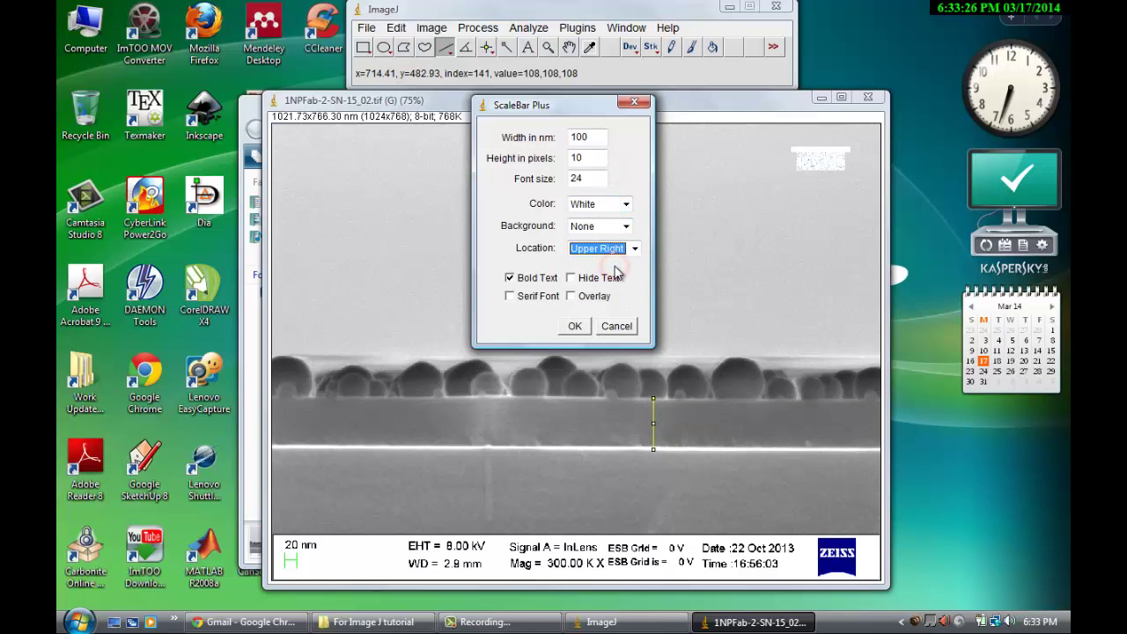
left_click(599, 205)
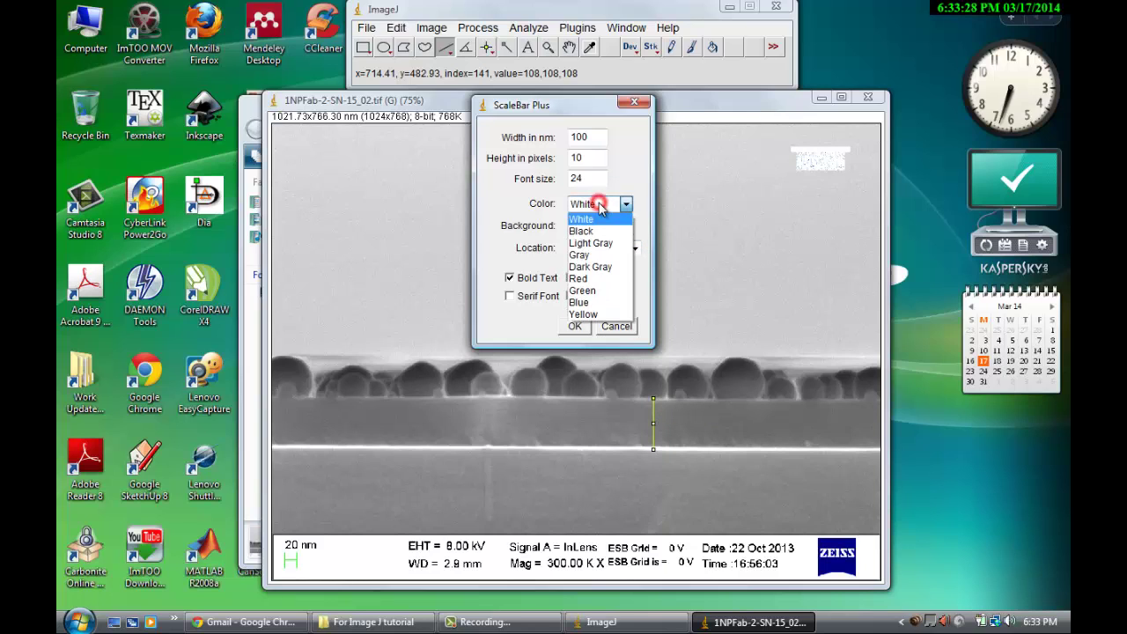
left_click(595, 227)
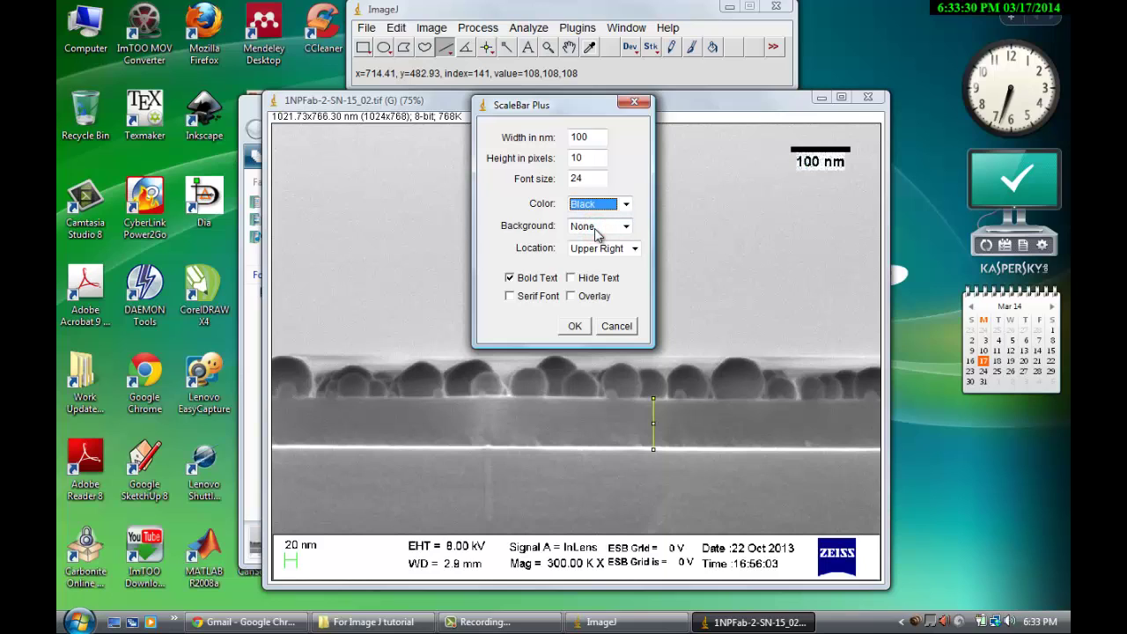
left_click(601, 226)
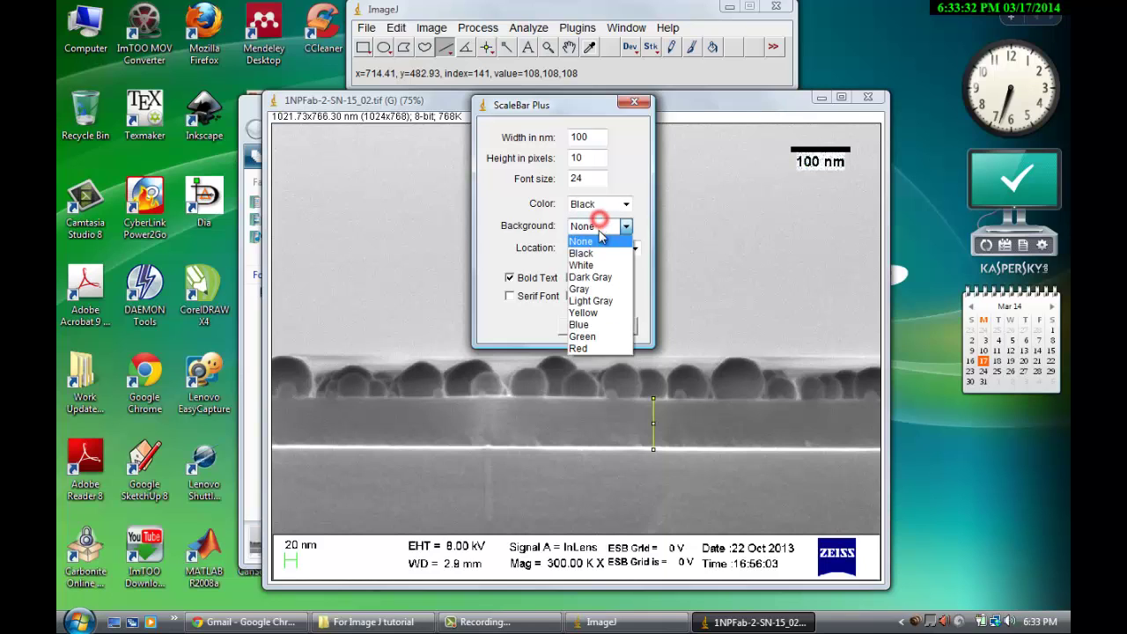
left_click(596, 261)
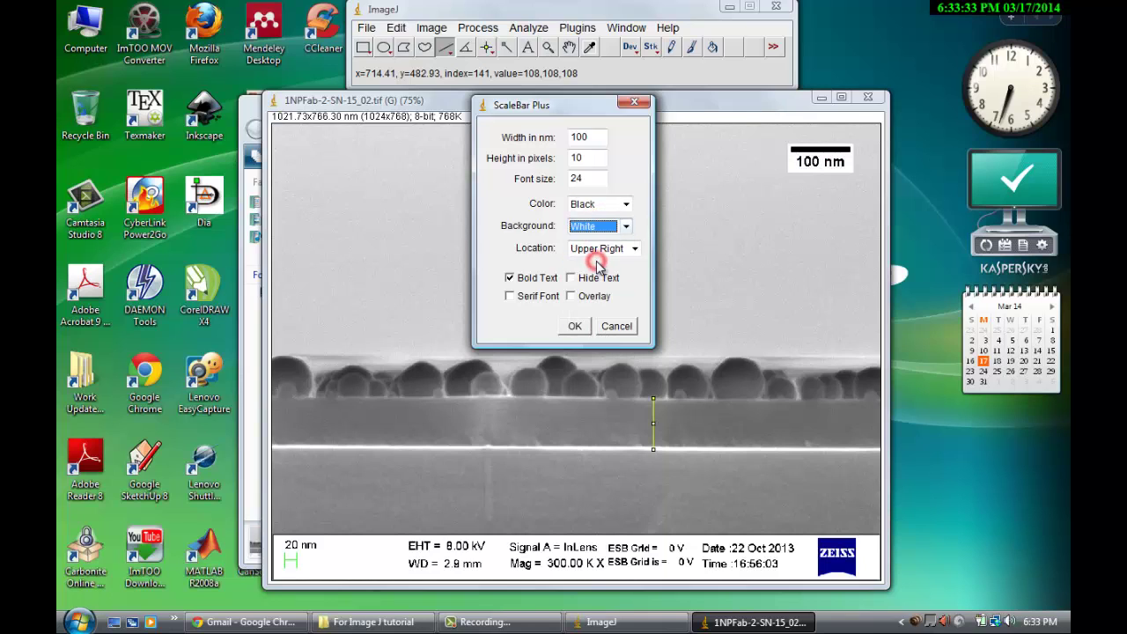
left_click(574, 327)
left_click(729, 113)
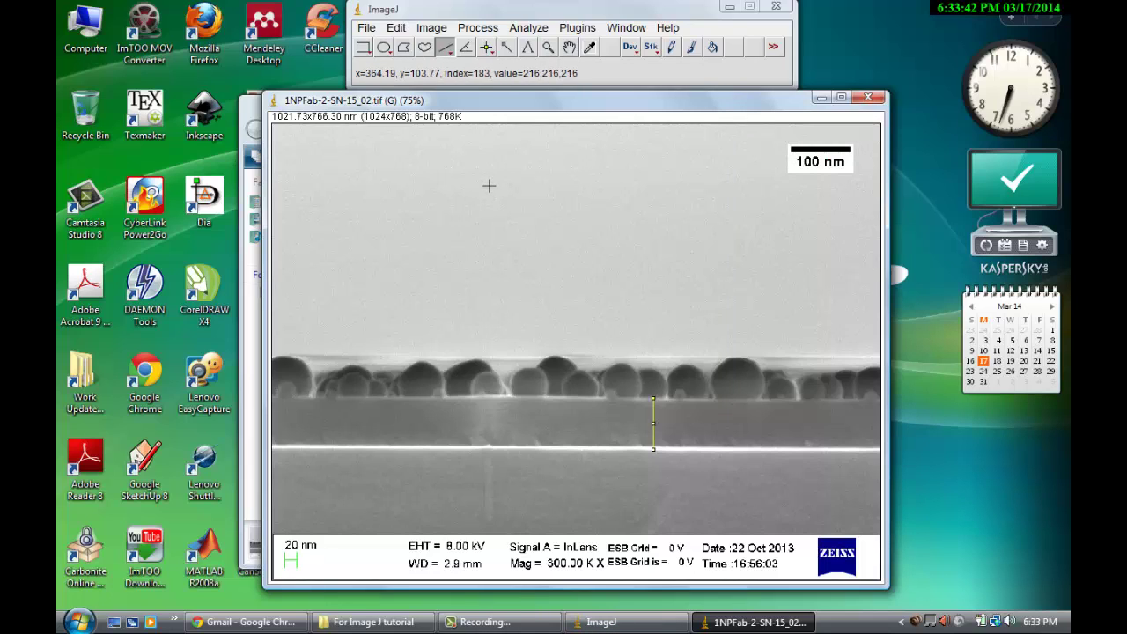
Draw a rectangular selection covering the image above the bottom info banner.
left_click(582, 105)
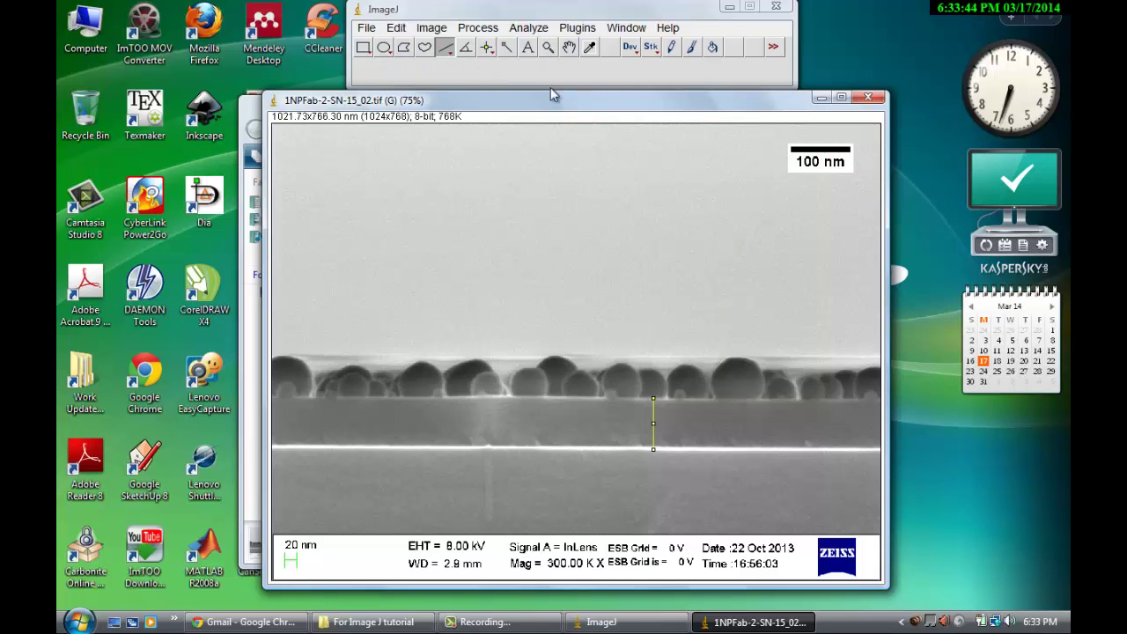
left_click(363, 48)
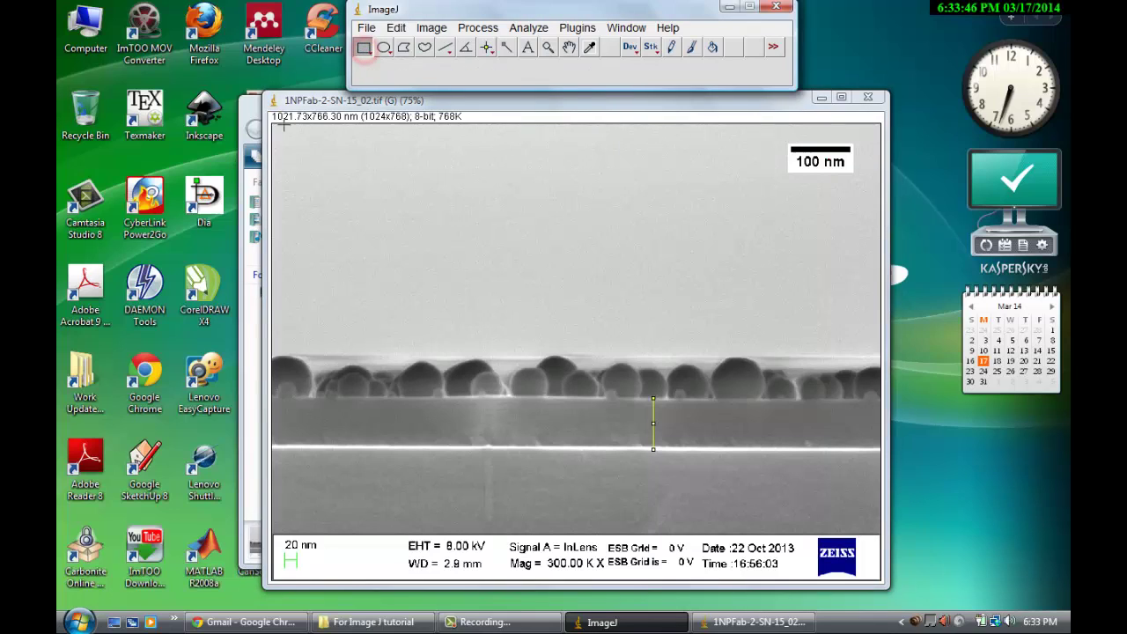
left_click_drag(275, 127, 879, 532)
left_click(431, 28)
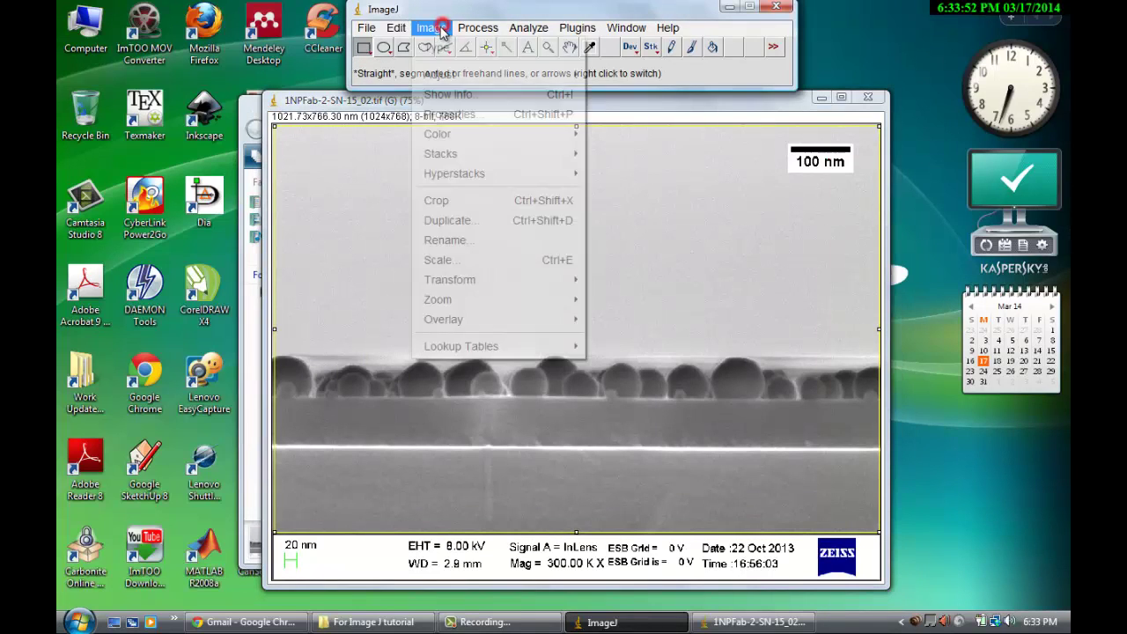
Crop to the selection and save it as TIFF 1NPFab-2-SN-15_02.tif on the Desktop.
left_click(499, 212)
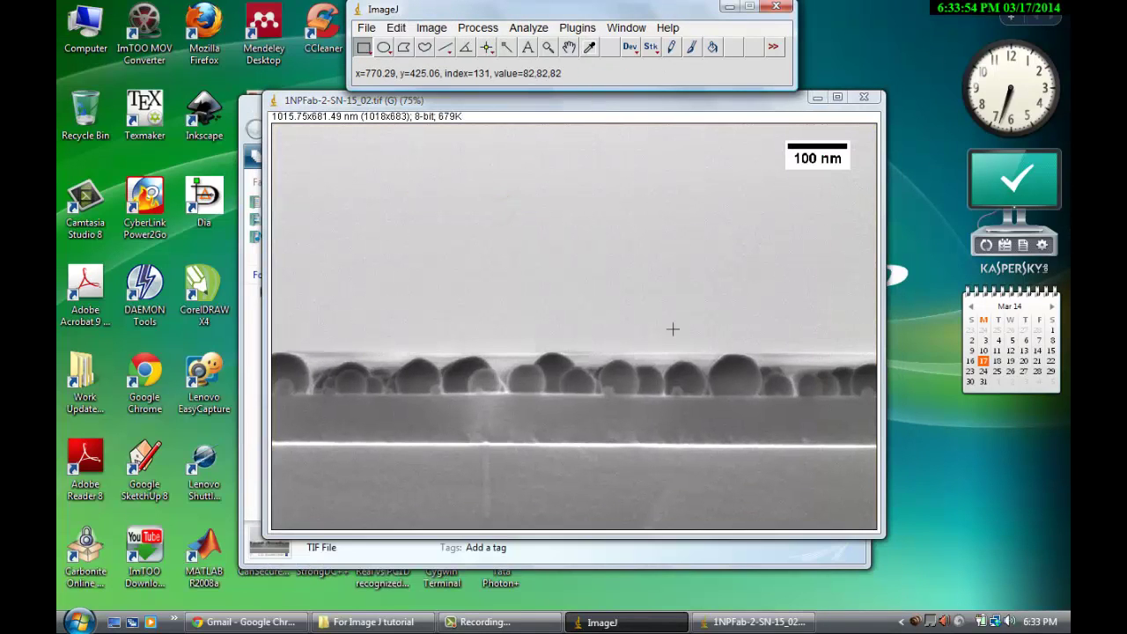
left_click(628, 113)
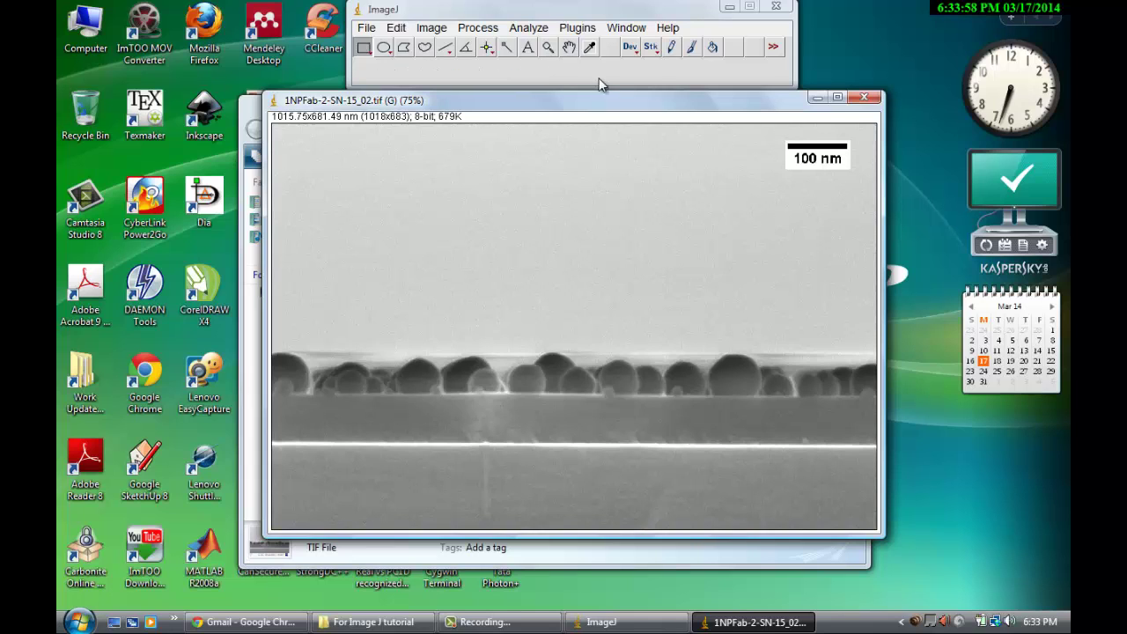
left_click(366, 29)
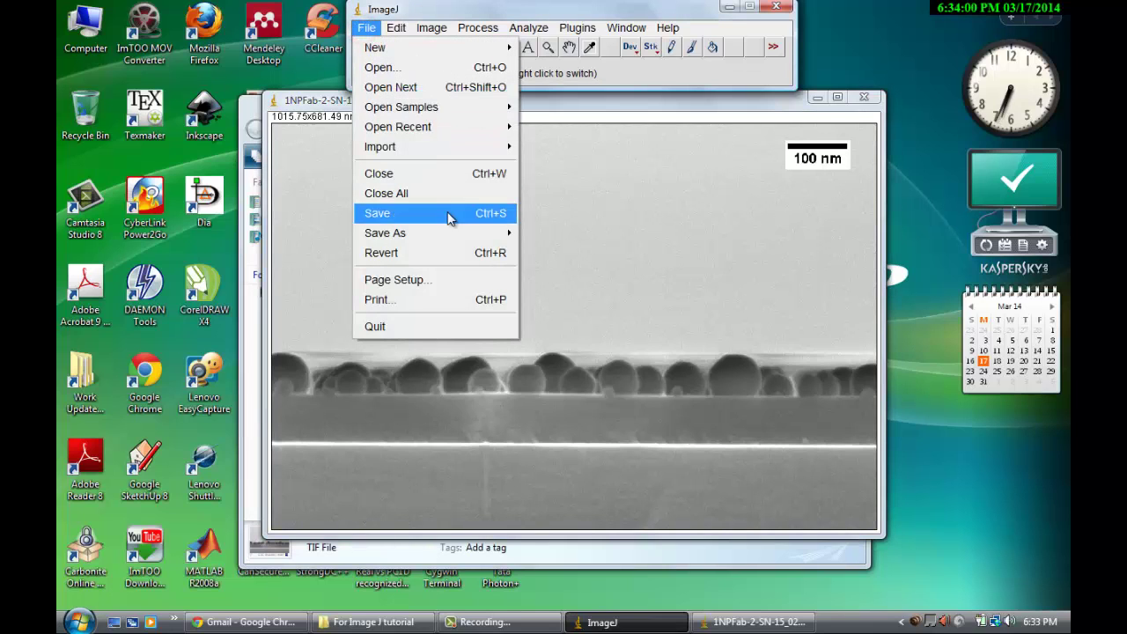
mouse_move(455, 238)
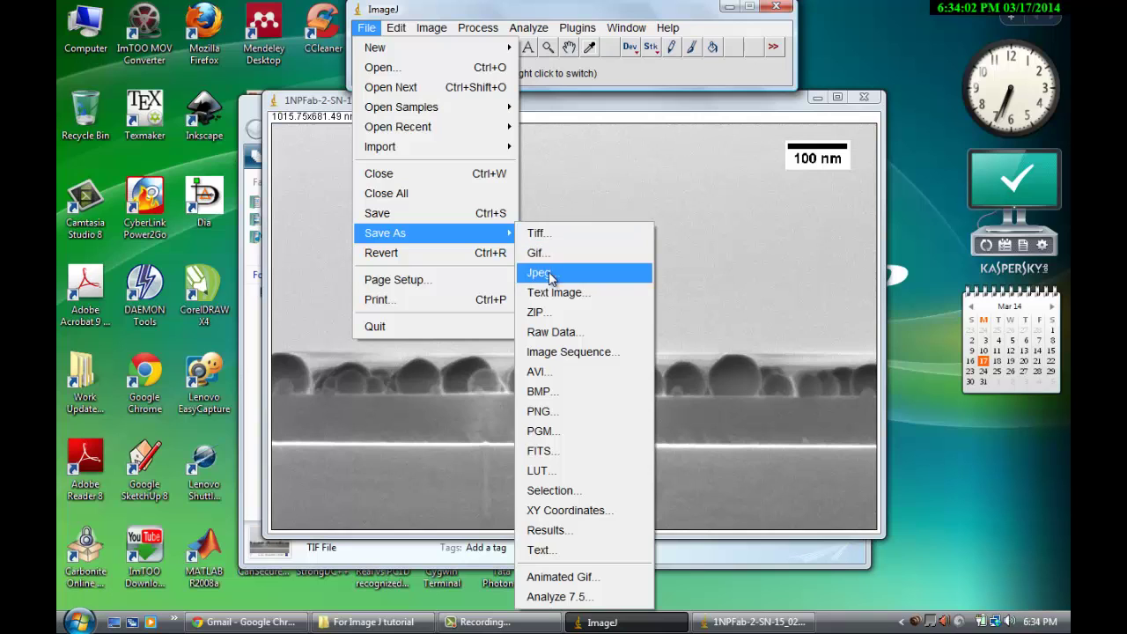
left_click(548, 244)
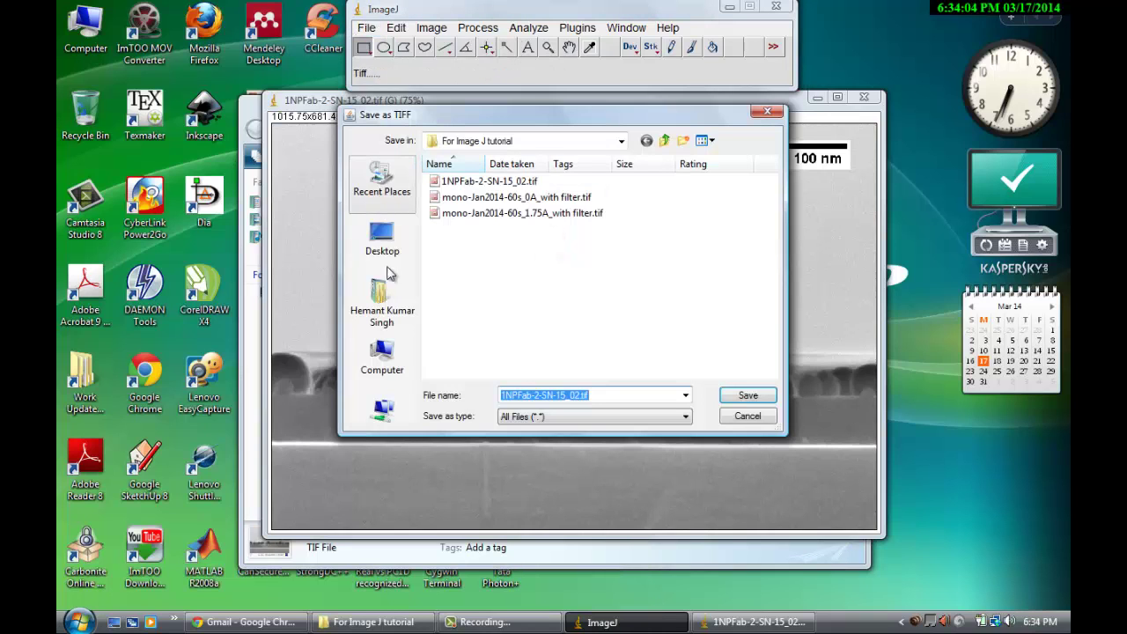
left_click(747, 396)
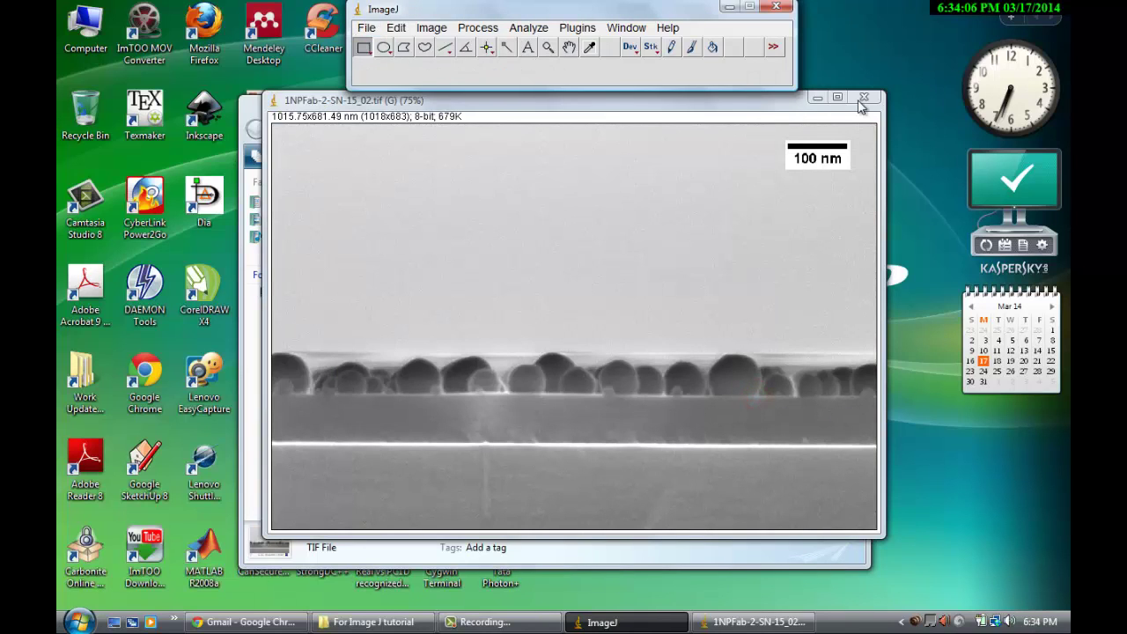
Close ImageJ, view the saved TIFF in Picture Manager, then close it.
left_click(863, 98)
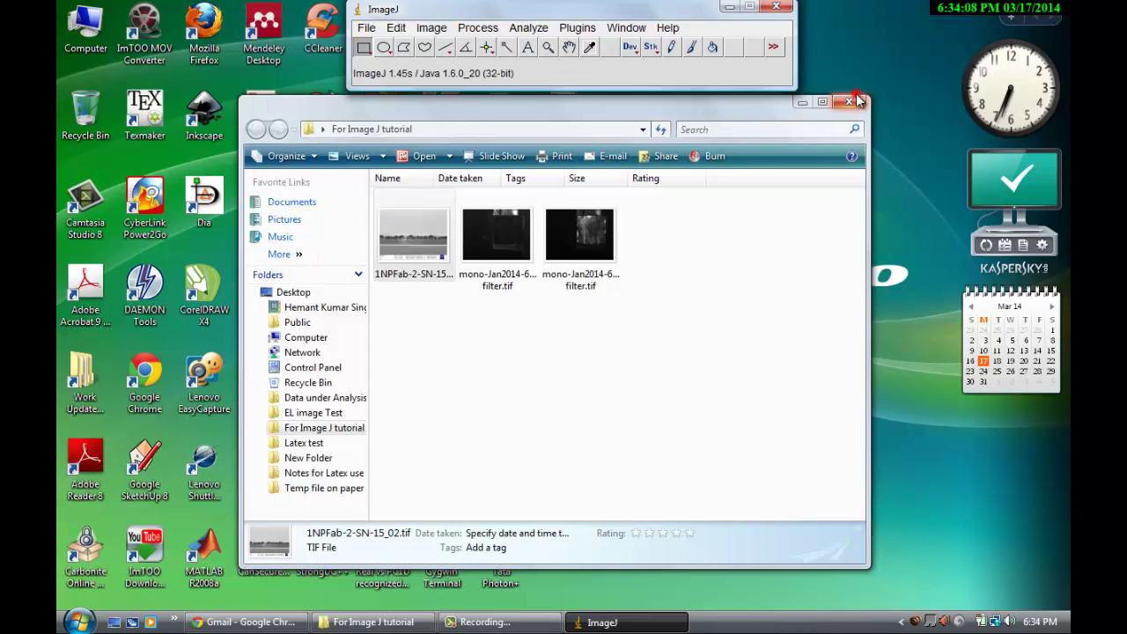
left_click(775, 7)
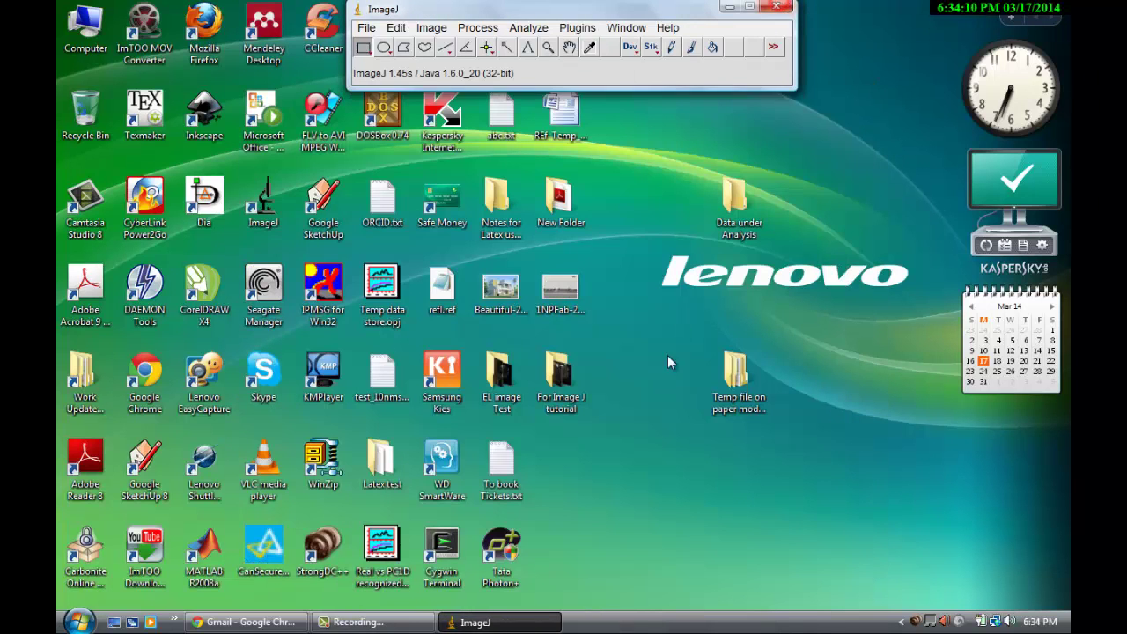
double_click(560, 288)
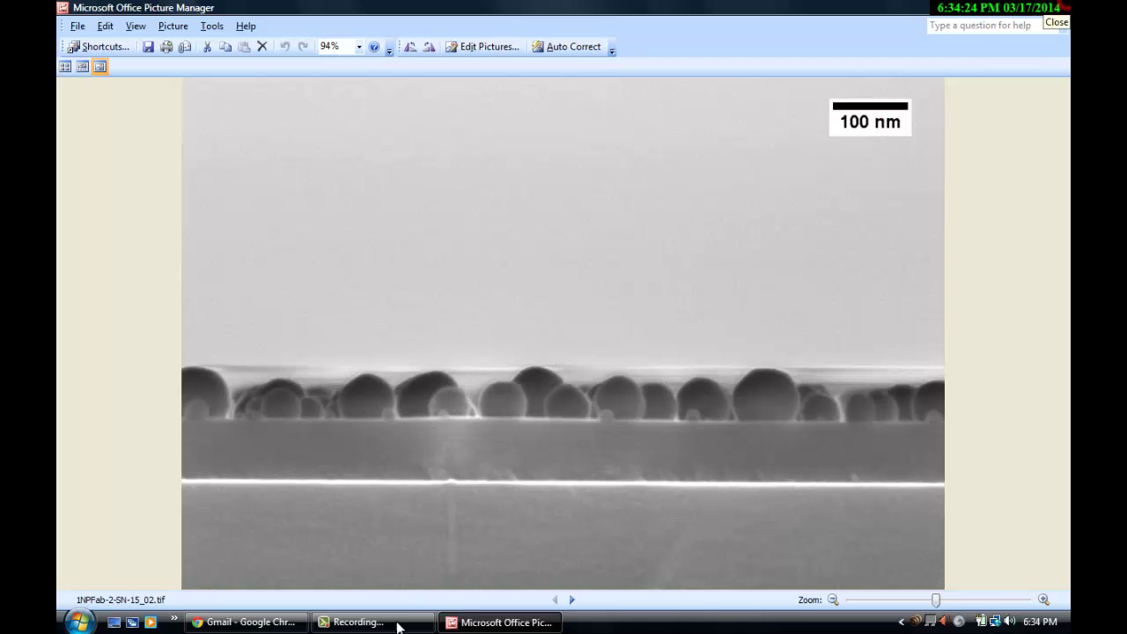
left_click(1061, 7)
left_click(357, 622)
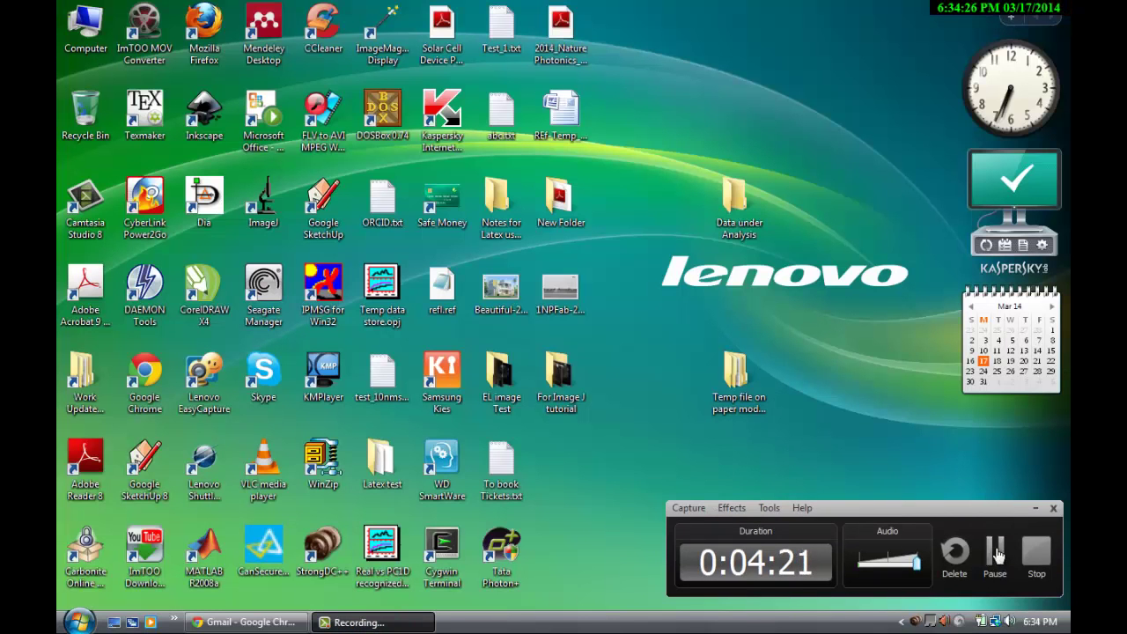